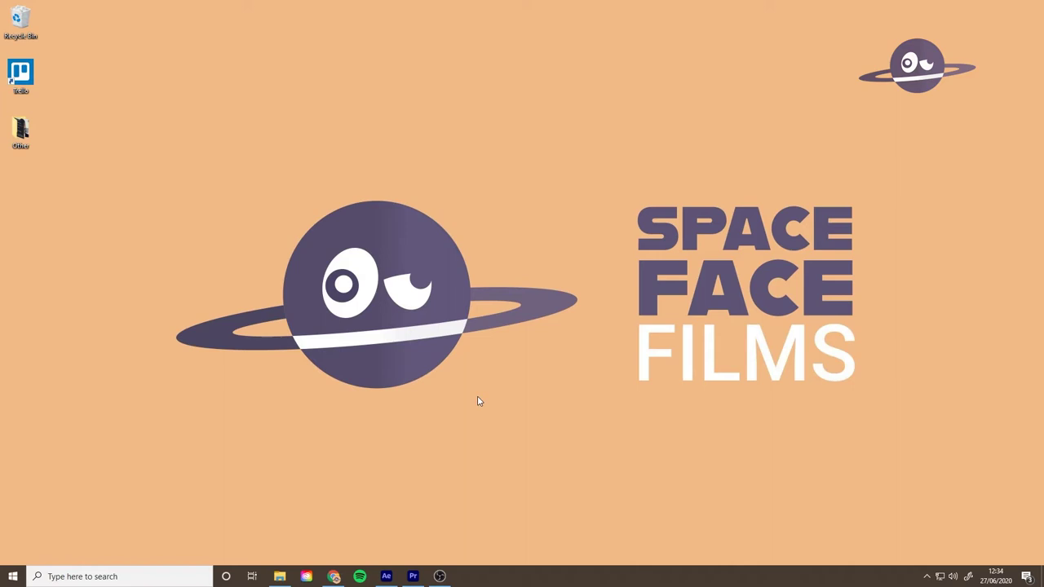
- Open the Warp Edges to Music Template V1 folder in File Explorer, then minimise the window
{"action": "mouse_move", "coordinate": [280, 578]}
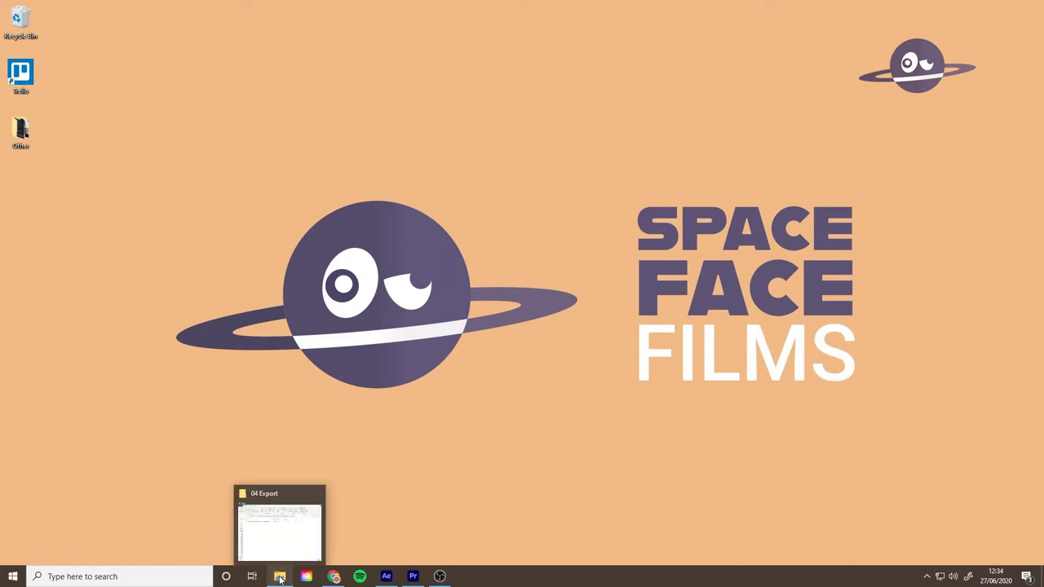
{"action": "left_click", "coordinate": [280, 578]}
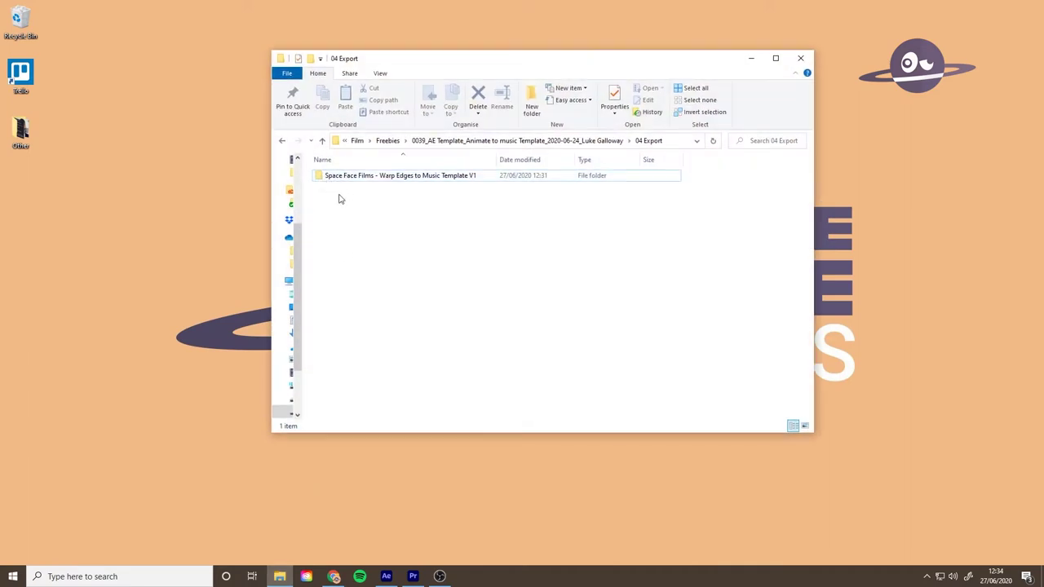
{"action": "double_click", "coordinate": [319, 177]}
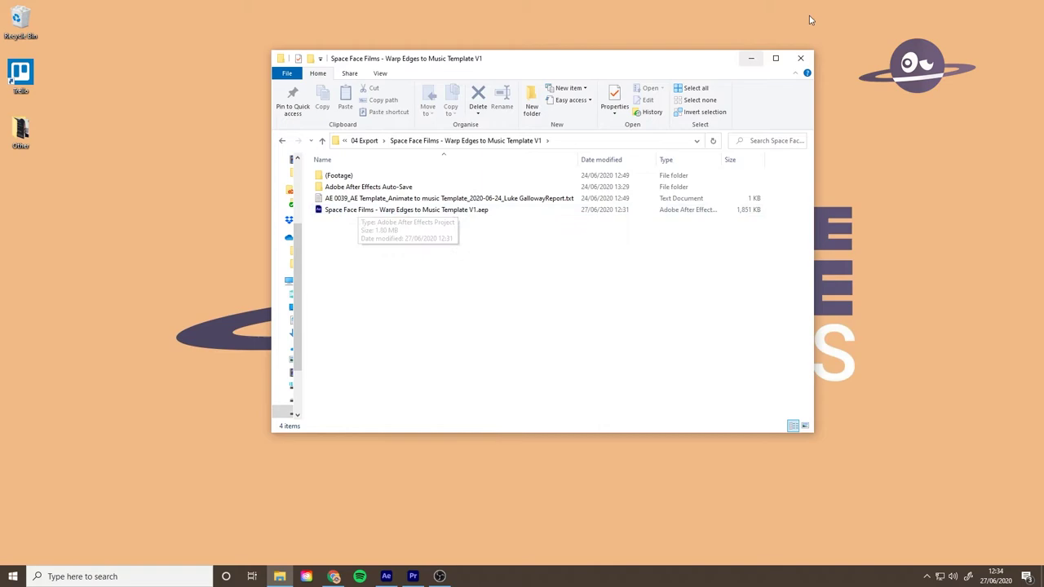
{"action": "left_click", "coordinate": [756, 57]}
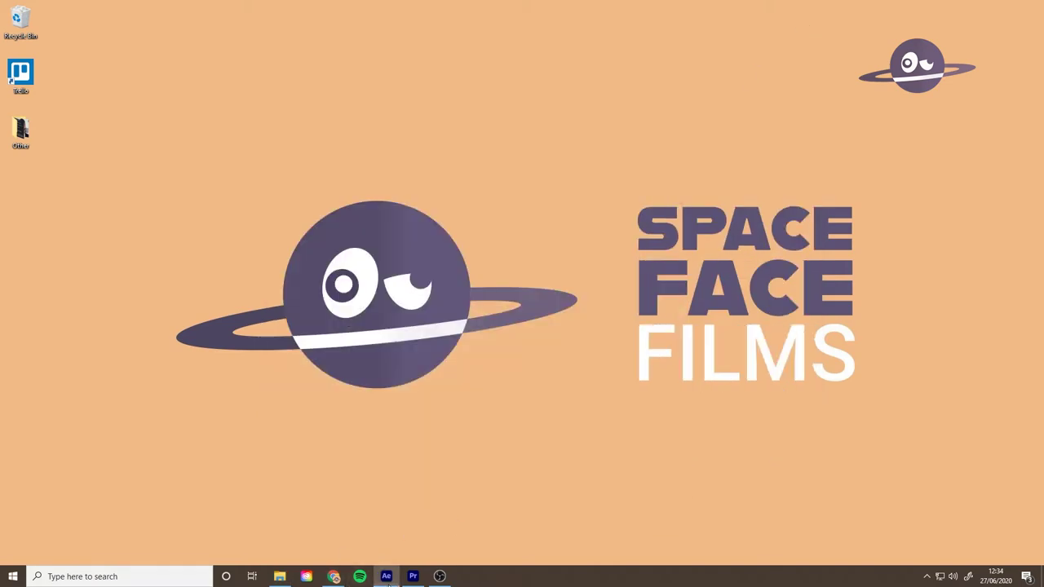
- Save the open After Effects template project as a copy named Demo 1.aep
{"action": "left_click", "coordinate": [385, 577]}
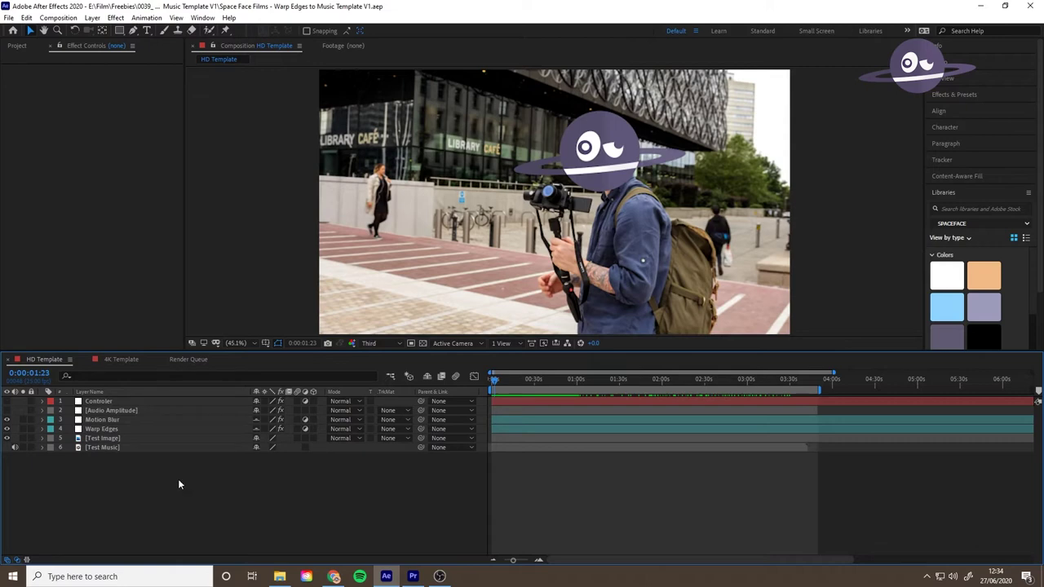
{"action": "key", "text": "ctrl+shift+s"}
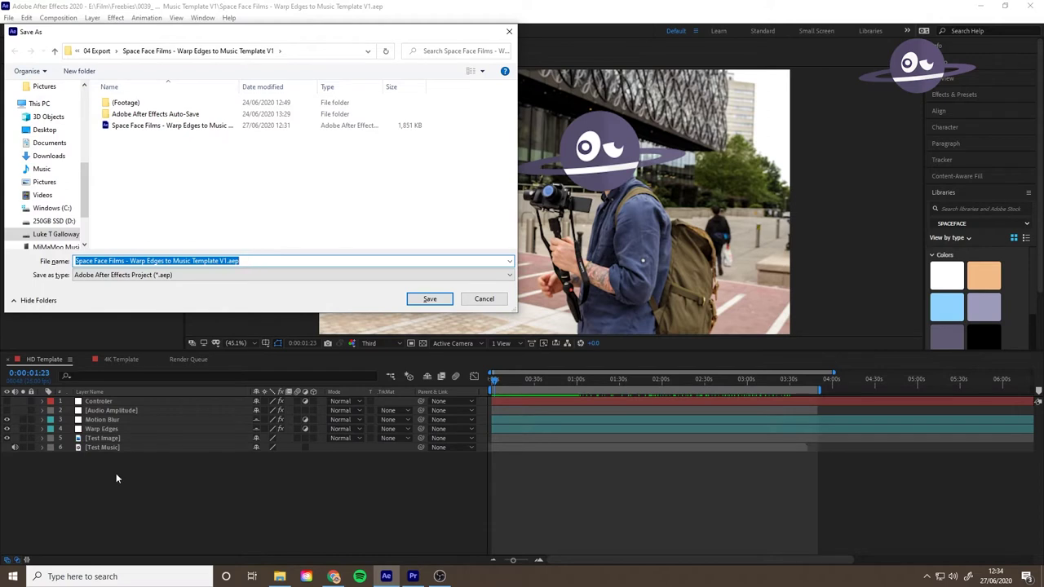
{"action": "type", "text": "Demo"}
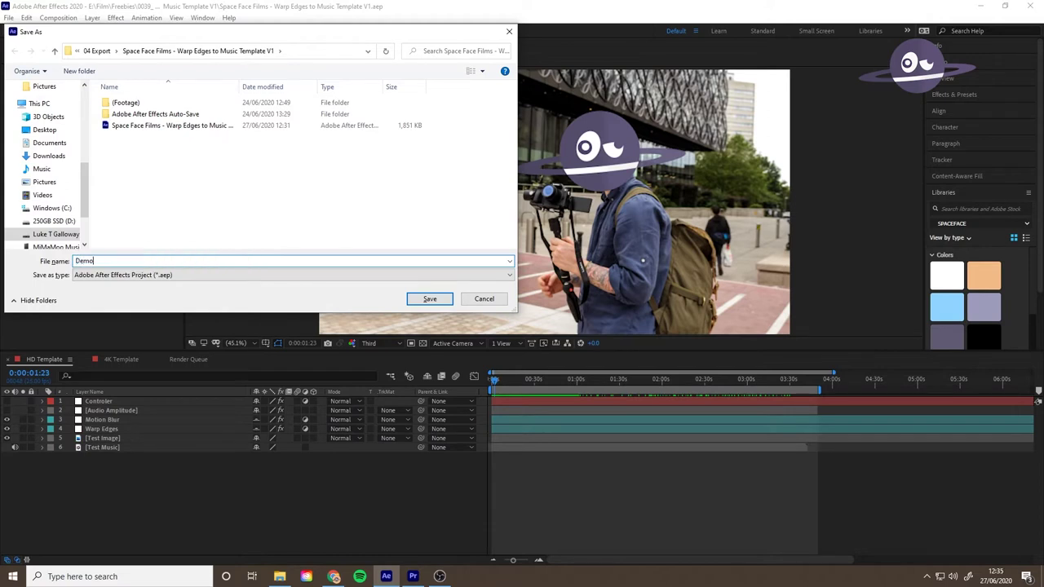
{"action": "type", "text": " 1"}
{"action": "left_click", "coordinate": [430, 299]}
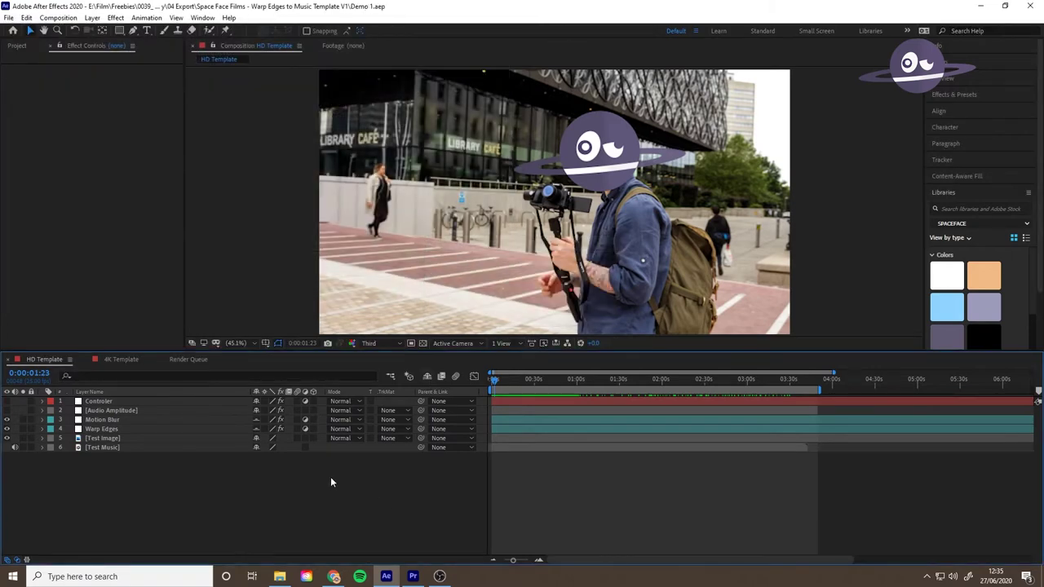
- Duplicate the 00057.MTS clip onto track V2 and place the playhead within the clip
{"action": "left_click", "coordinate": [413, 577]}
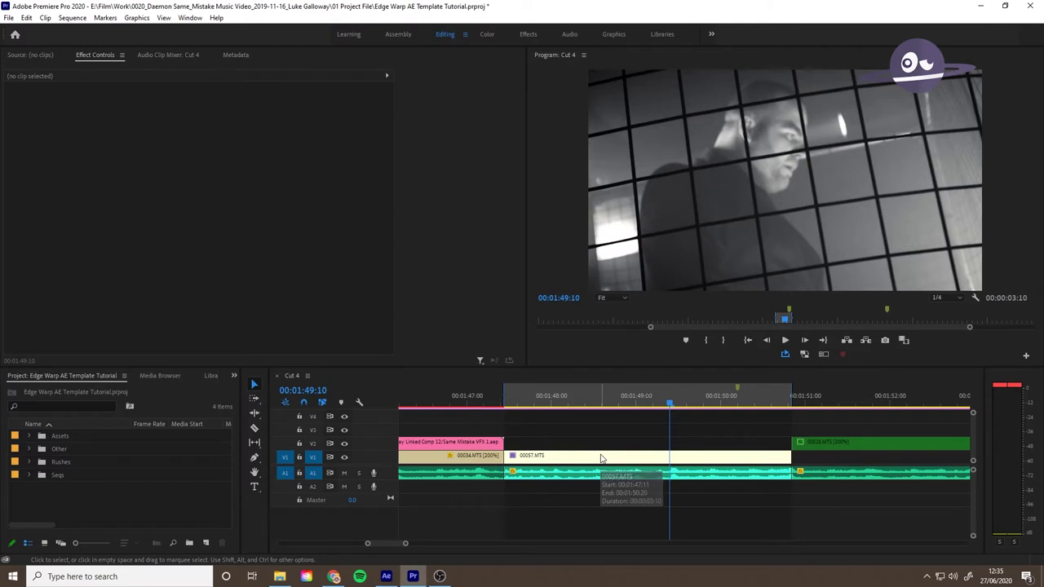
{"action": "left_click", "coordinate": [601, 459]}
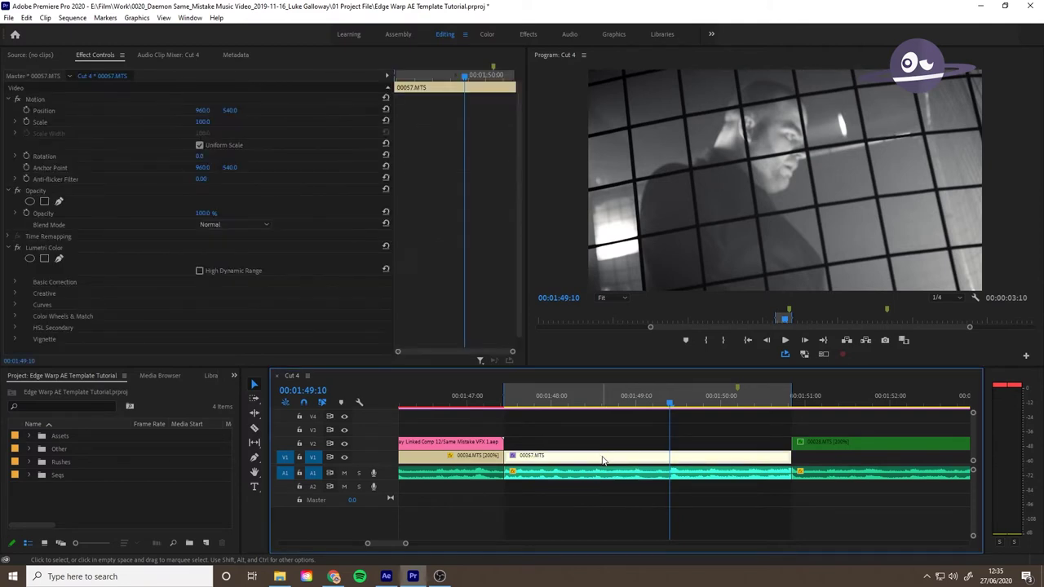
{"action": "left_click_drag", "start_coordinate": [601, 461], "coordinate": [604, 448]}
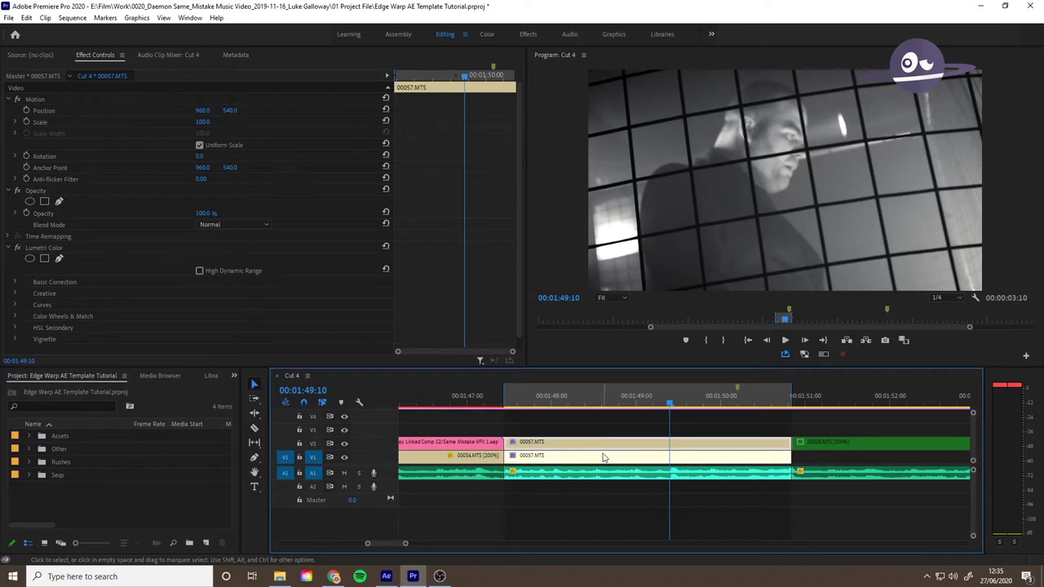
{"action": "left_click", "coordinate": [605, 480]}
{"action": "key", "text": "Up"}
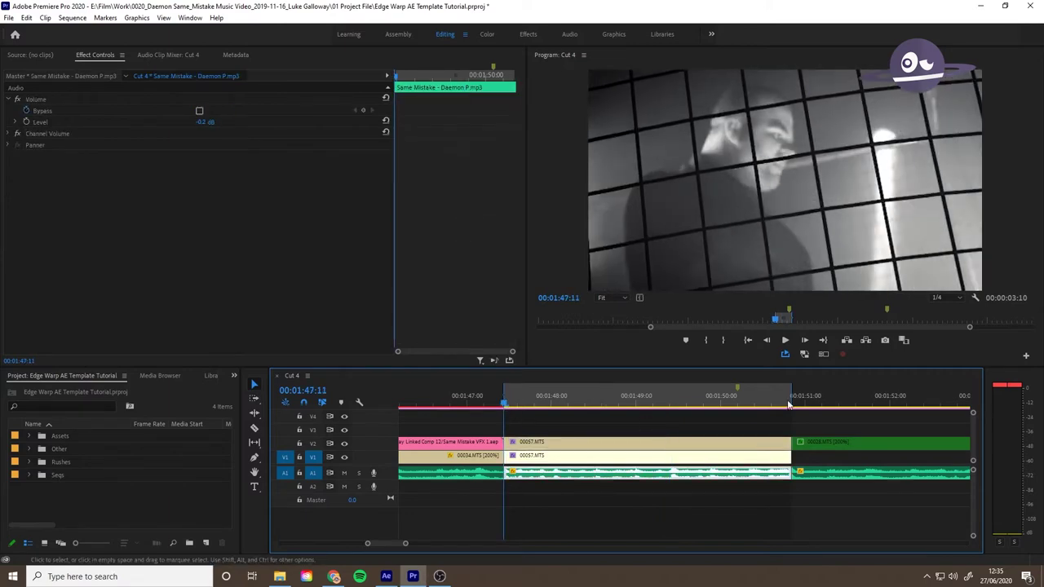
{"action": "left_click", "coordinate": [772, 405]}
{"action": "left_click", "coordinate": [622, 401]}
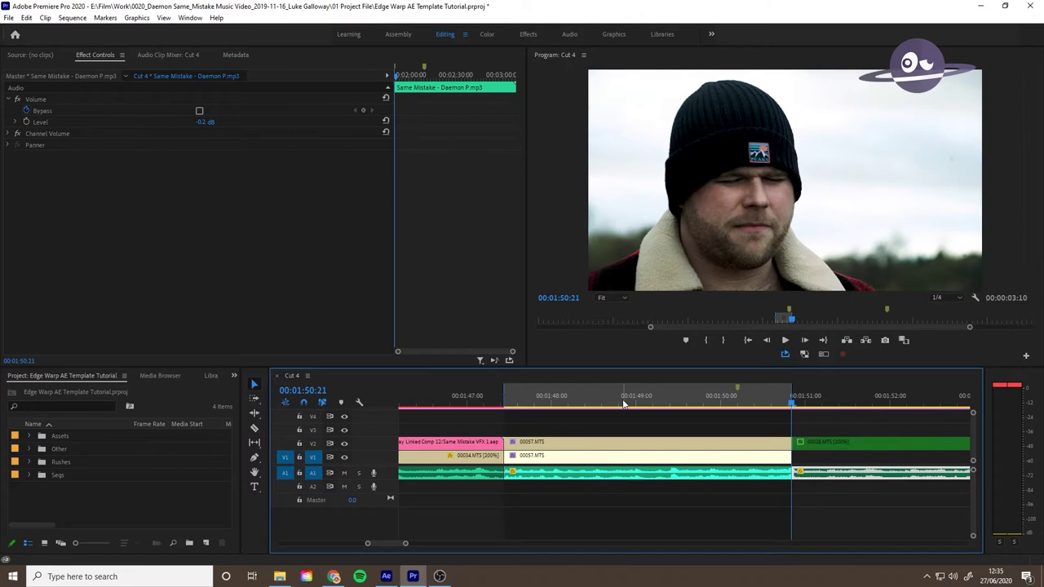
- Replace the V1 00057.MTS clip and music with a linked After Effects composition
{"action": "left_click", "coordinate": [642, 477]}
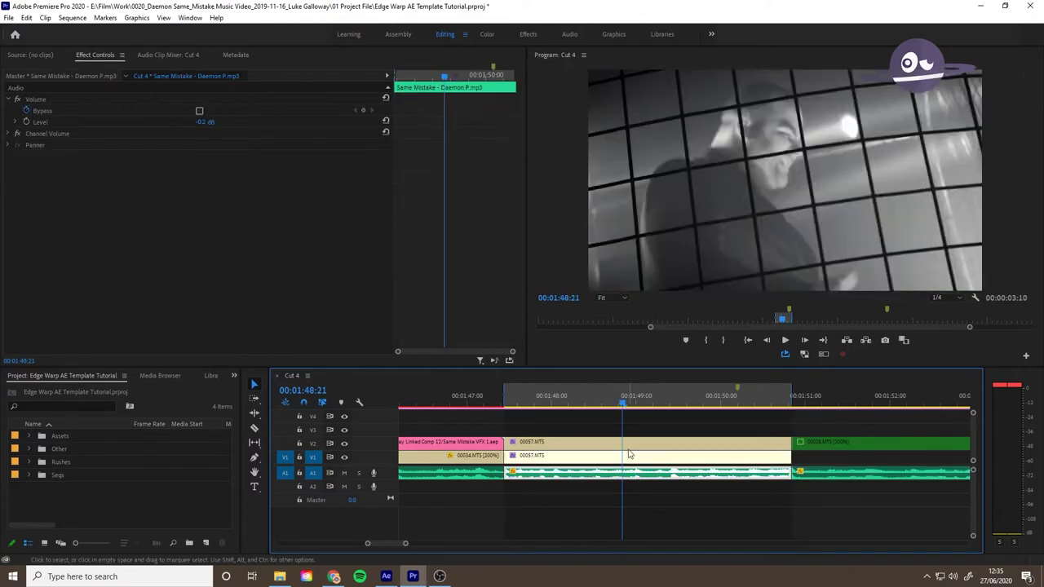
{"action": "left_click", "coordinate": [628, 454]}
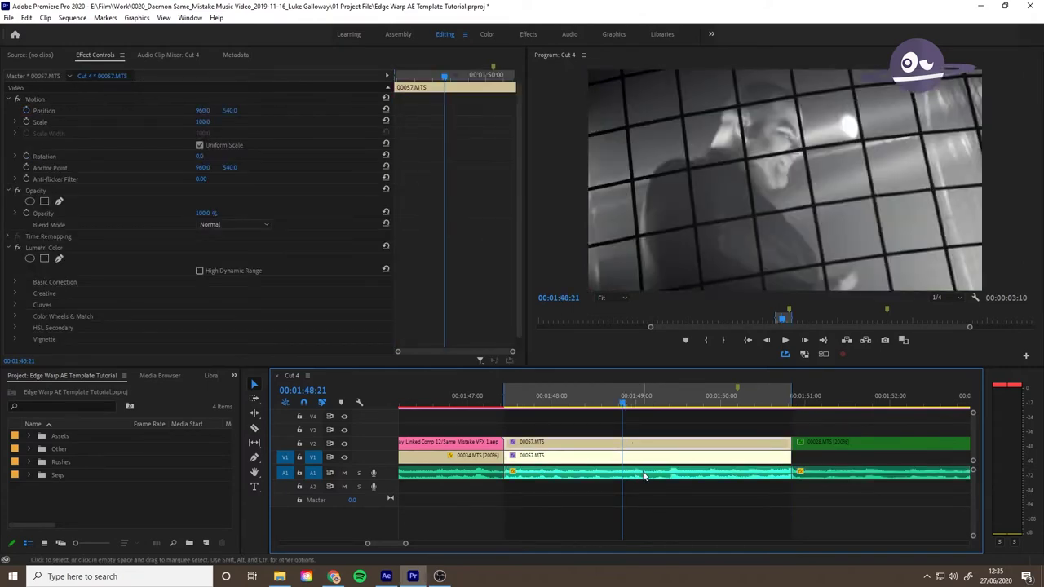
{"action": "left_click", "coordinate": [644, 475], "text": "shift"}
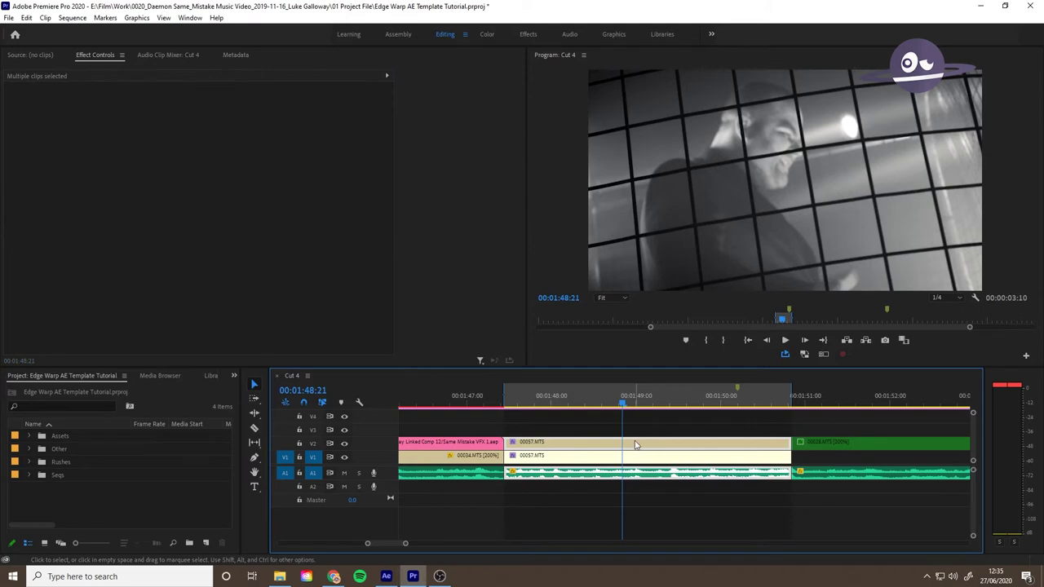
{"action": "right_click", "coordinate": [636, 453]}
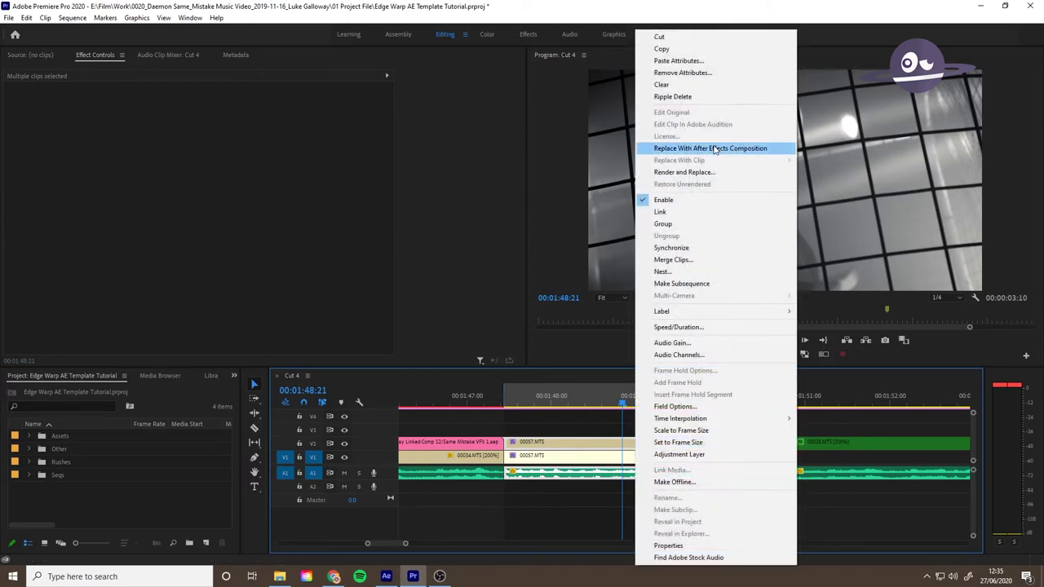
{"action": "left_click", "coordinate": [715, 149]}
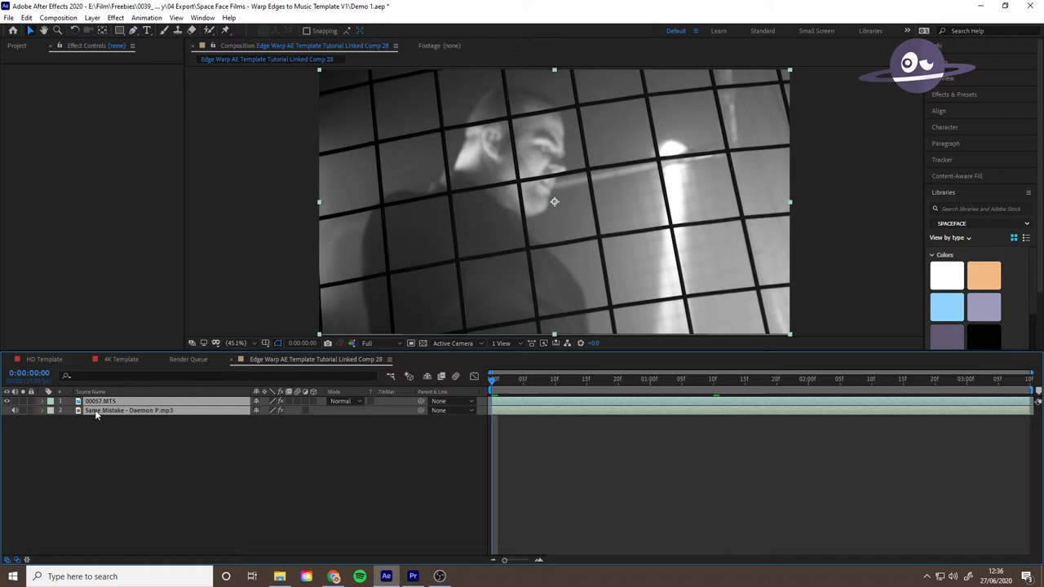
- Open the HD Template comp and select its Controler, Motion Blur and Warp Edges layers
{"action": "left_click", "coordinate": [121, 454]}
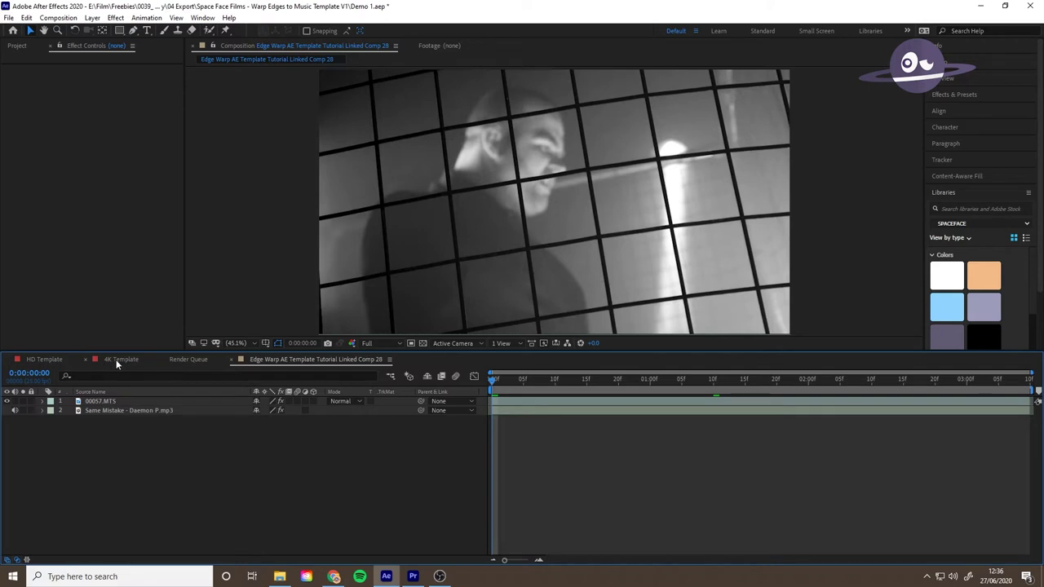
{"action": "left_click", "coordinate": [16, 45]}
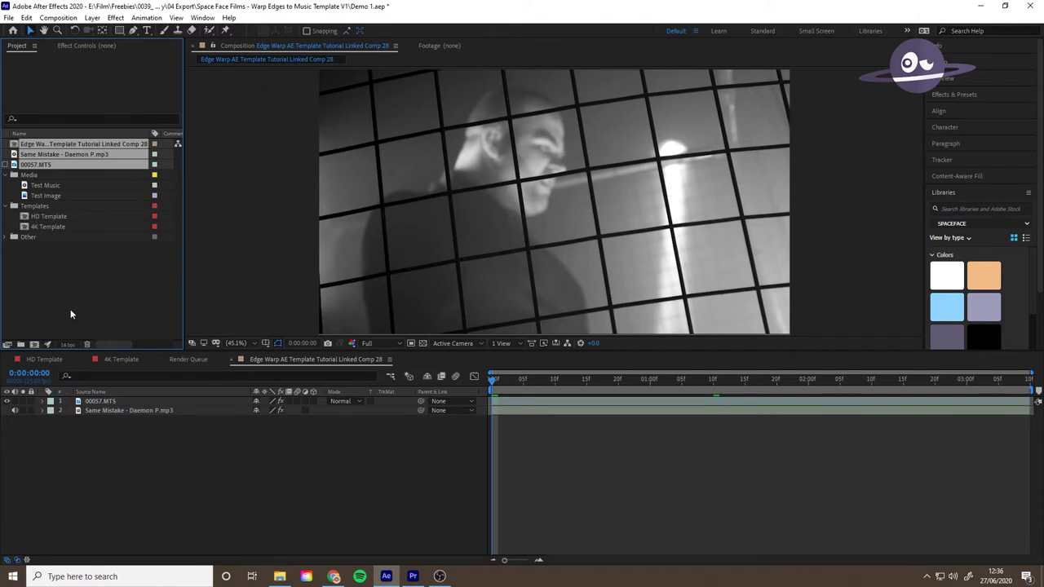
{"action": "left_click", "coordinate": [37, 364]}
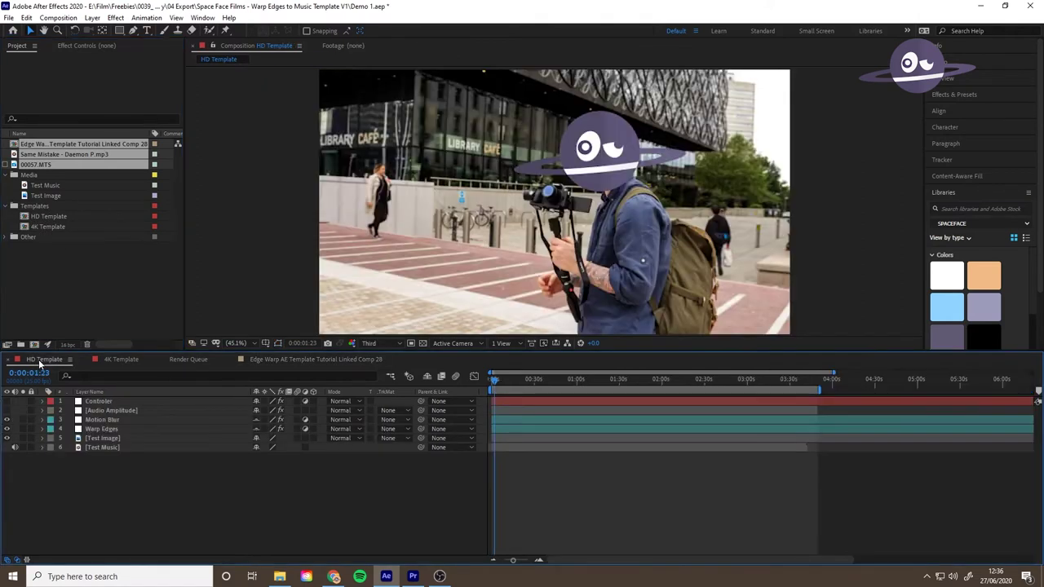
{"action": "left_click", "coordinate": [138, 401]}
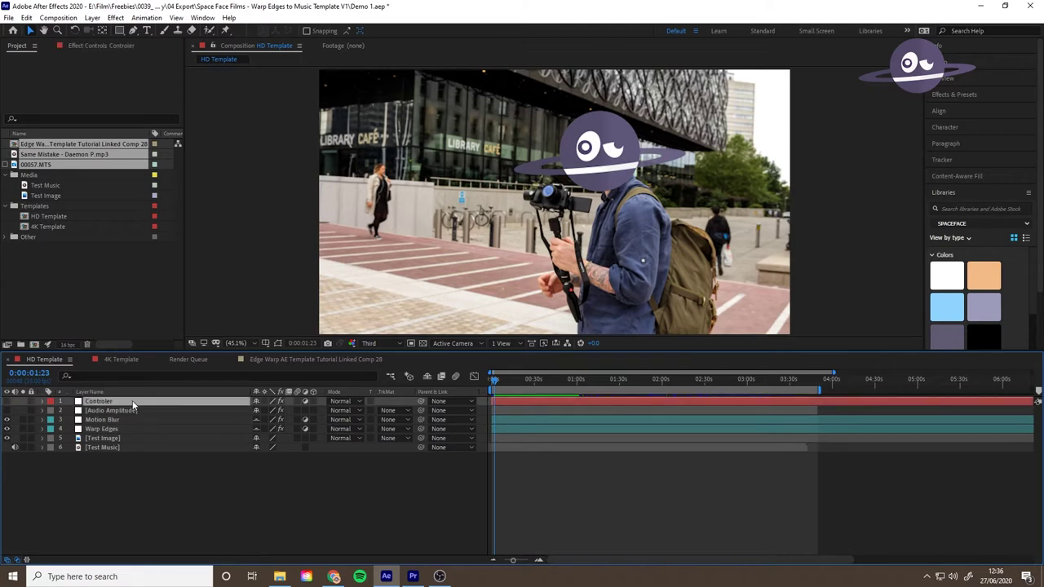
{"action": "left_click", "coordinate": [133, 421], "text": "ctrl"}
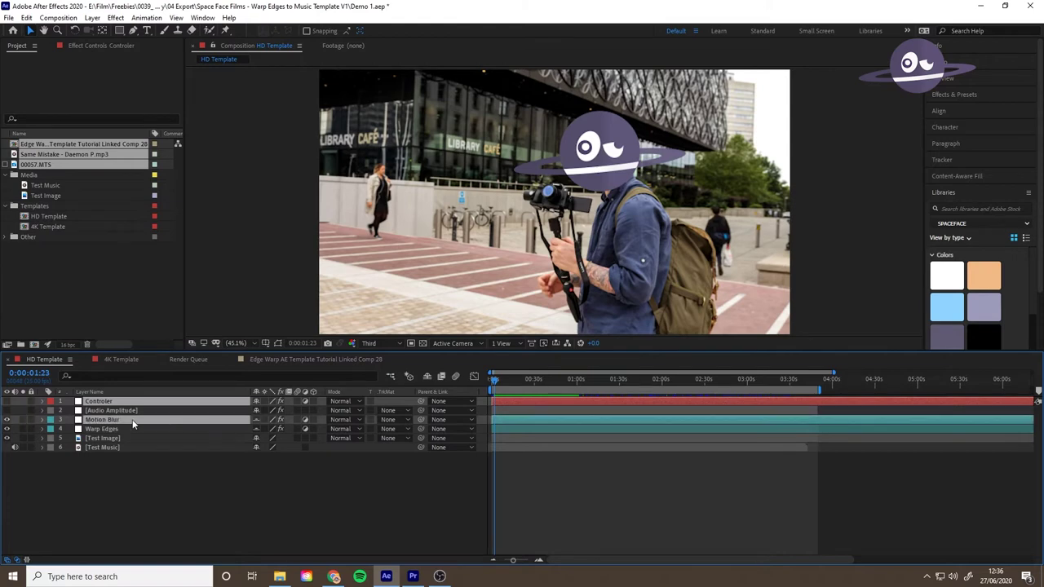
{"action": "left_click", "coordinate": [136, 430], "text": "ctrl"}
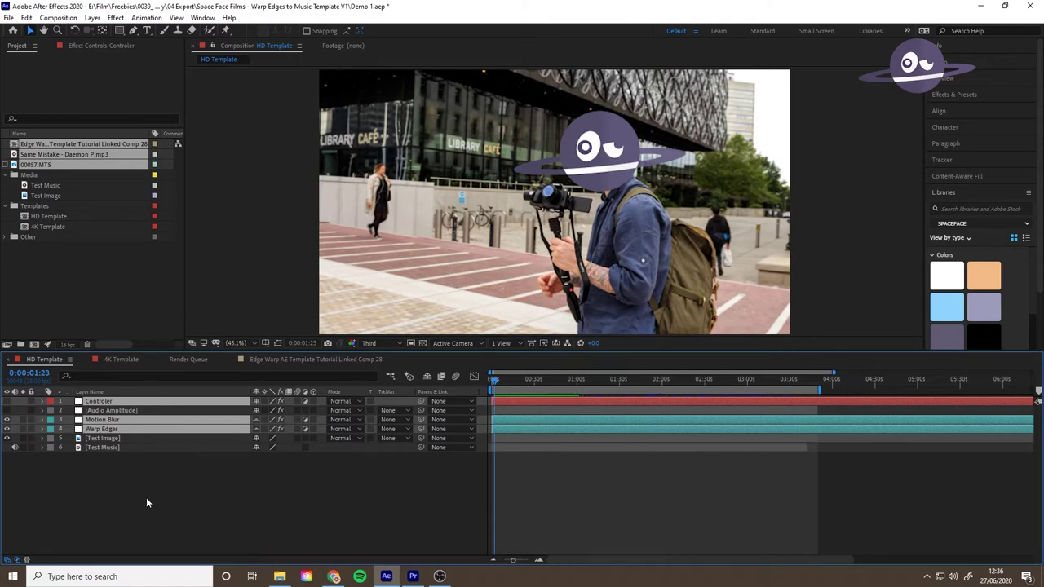
- Paste the three template layers into Linked Comp 28 and display layer names
{"action": "left_click", "coordinate": [349, 363]}
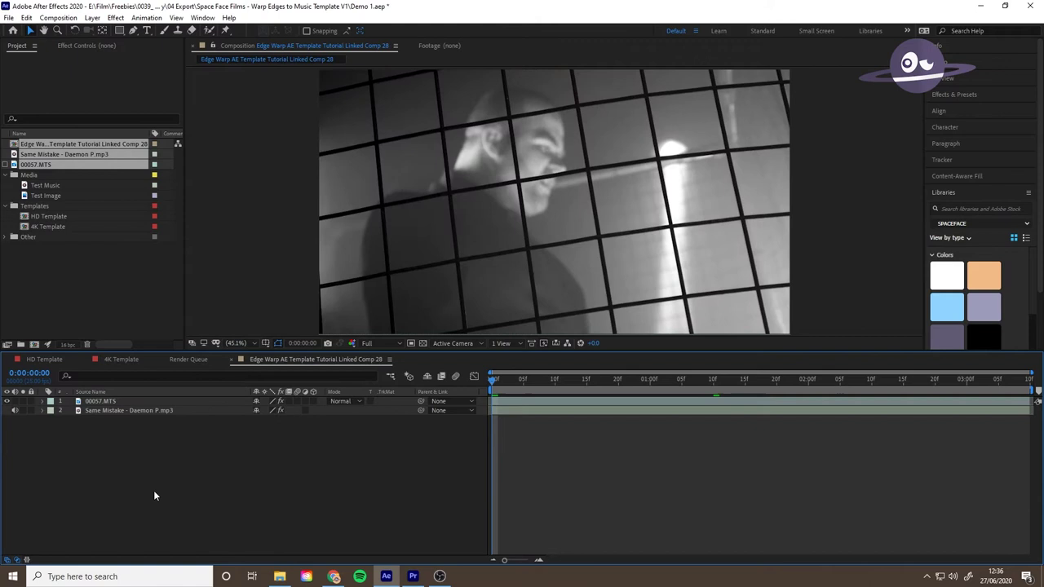
{"action": "key", "text": "ctrl+v"}
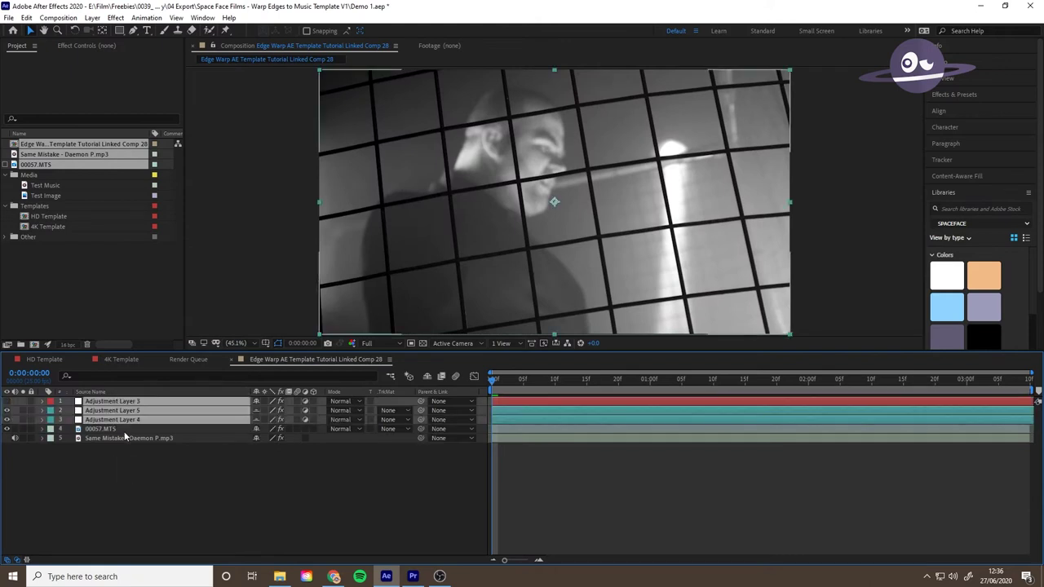
{"action": "left_click", "coordinate": [96, 393]}
{"action": "left_click", "coordinate": [156, 485]}
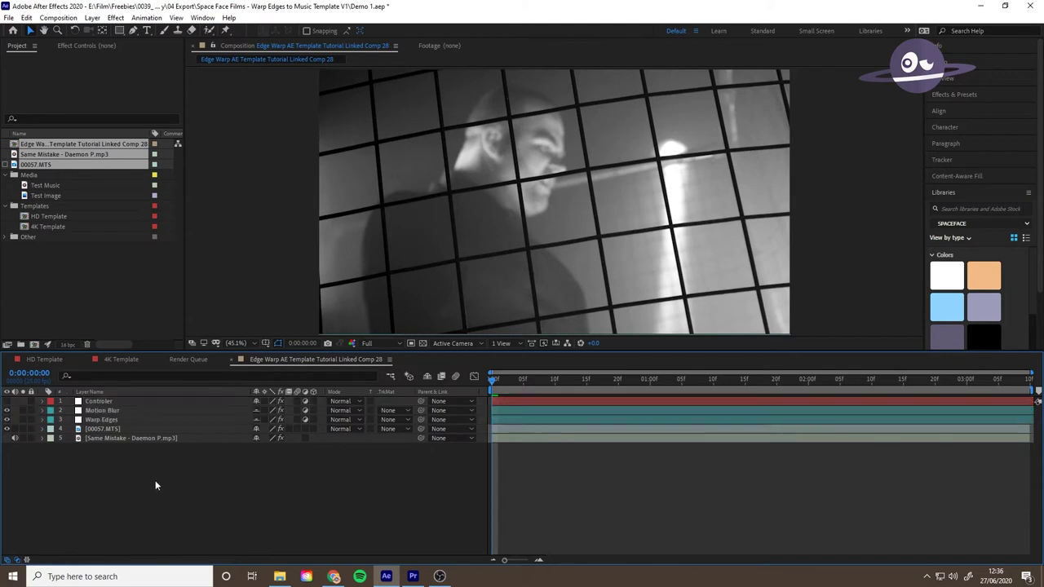
- Convert the Same Mistake music layer to keyframes and inspect the Audio Amplitude channel sliders
{"action": "left_click", "coordinate": [138, 438]}
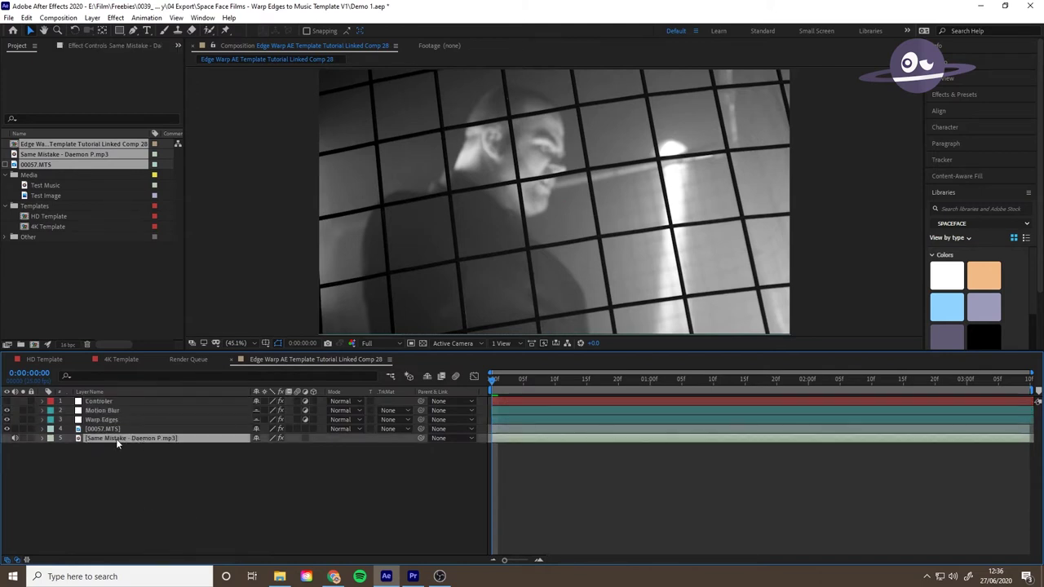
{"action": "right_click", "coordinate": [129, 439]}
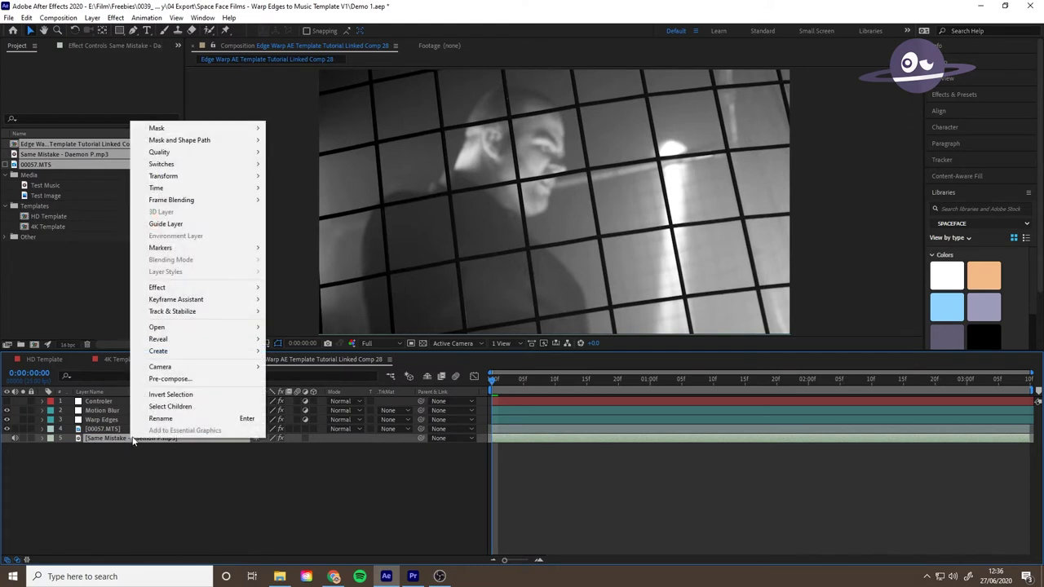
{"action": "mouse_move", "coordinate": [187, 303]}
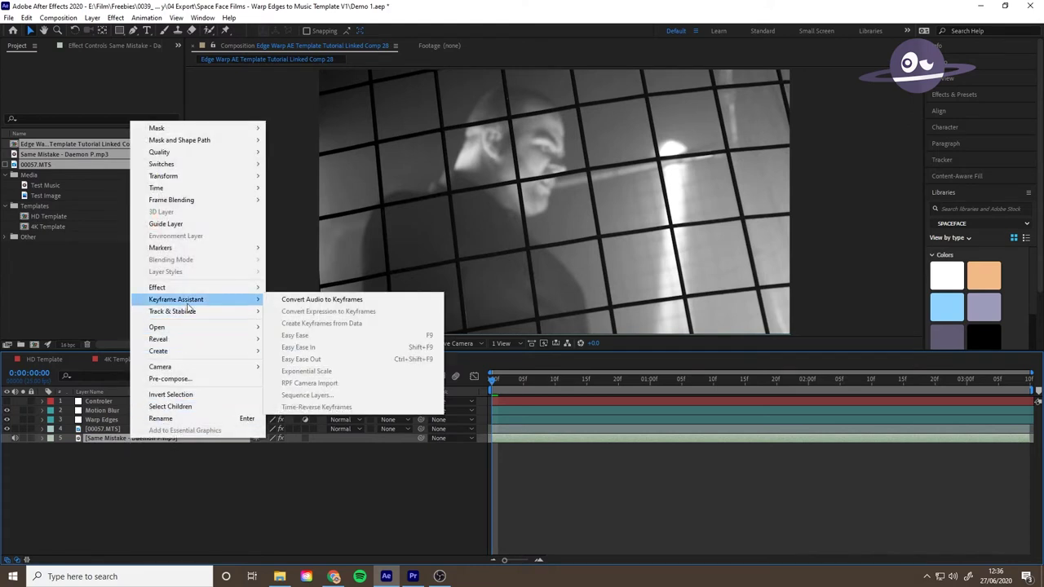
{"action": "left_click", "coordinate": [311, 301]}
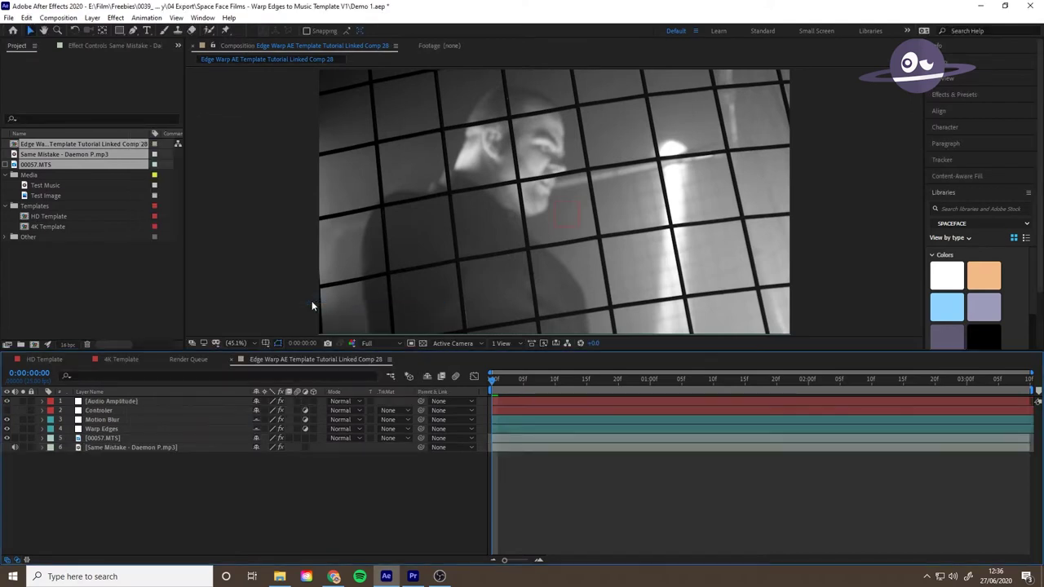
{"action": "left_click", "coordinate": [140, 401]}
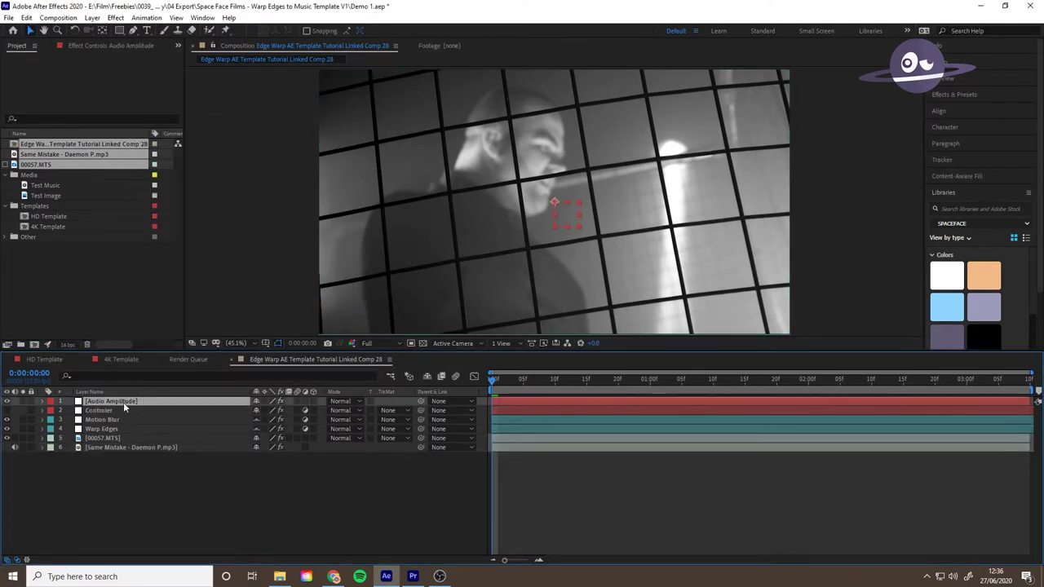
{"action": "key", "text": "u"}
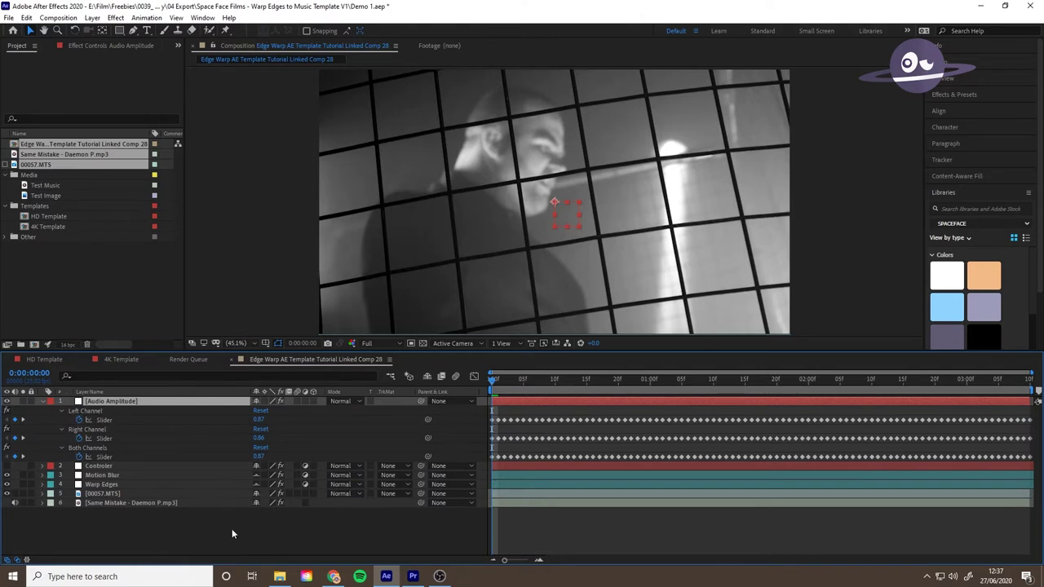
{"action": "key", "text": "u"}
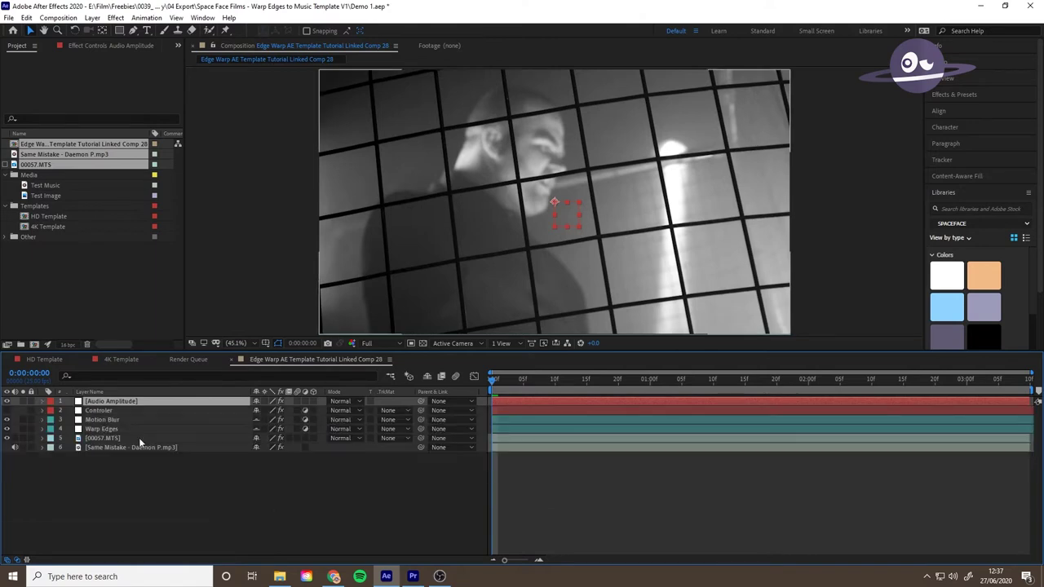
- Set the Controler layer's Warp Edges Amount slider to 50 in Effect Controls
{"action": "left_click", "coordinate": [135, 411]}
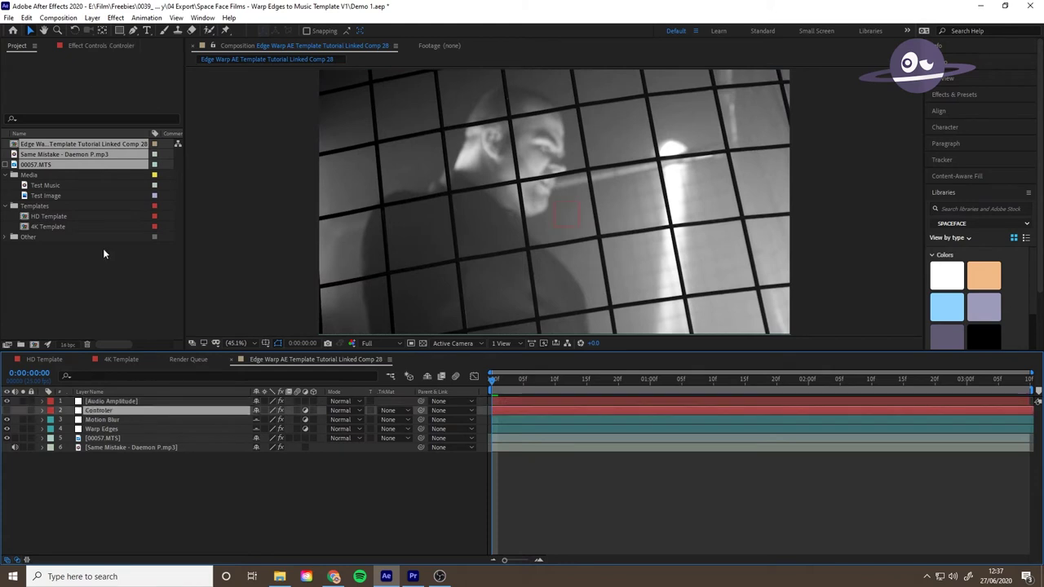
{"action": "left_click", "coordinate": [102, 47]}
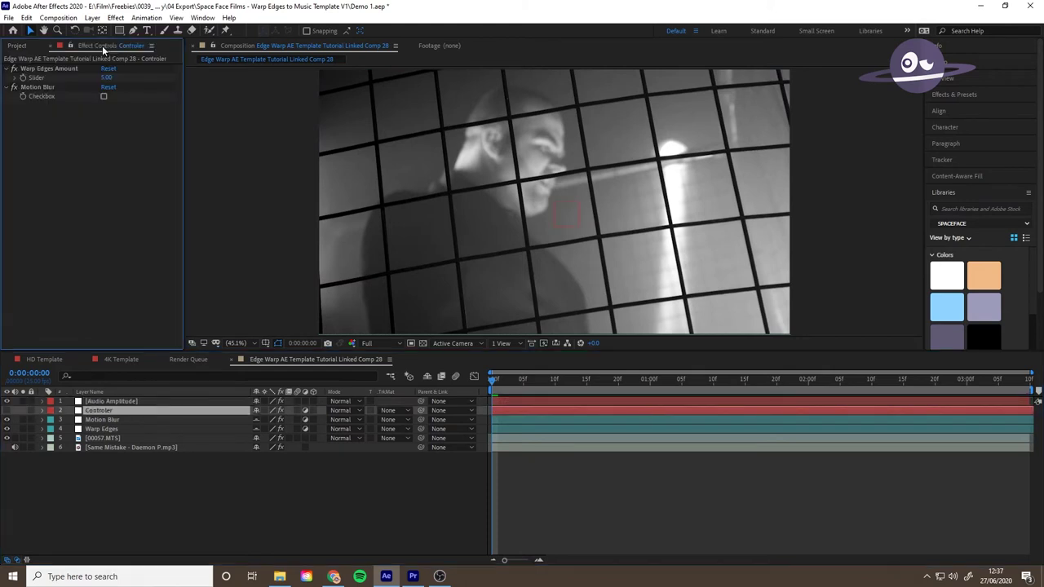
{"action": "left_click", "coordinate": [14, 79]}
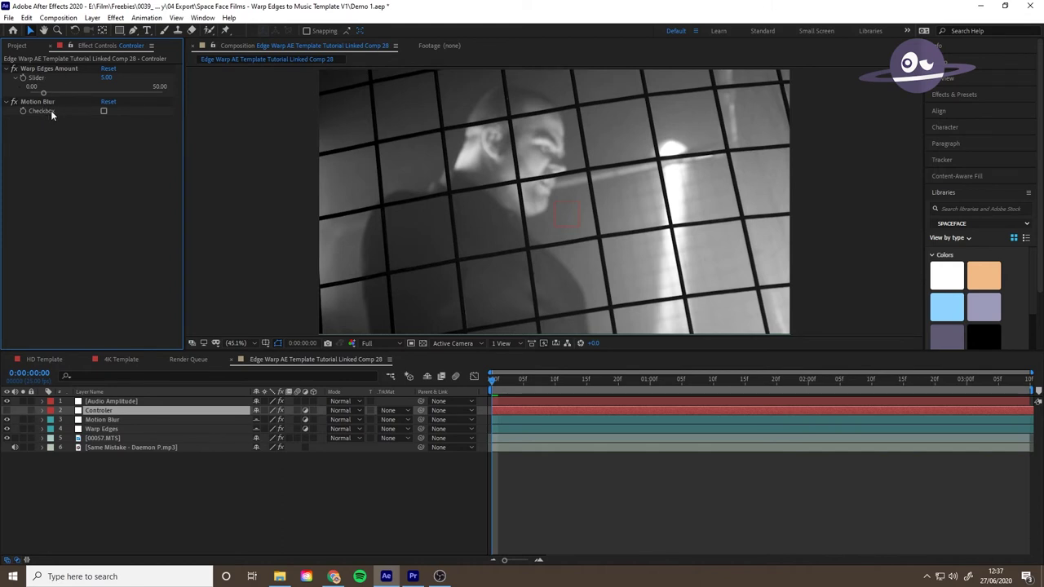
{"action": "left_click_drag", "start_coordinate": [43, 93], "coordinate": [191, 98]}
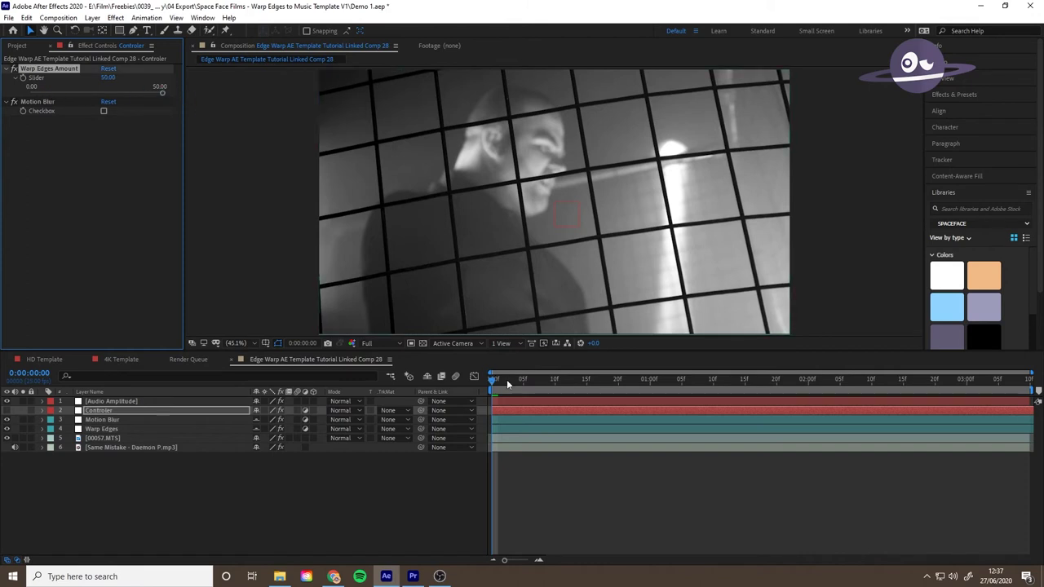
- Scrub the warp preview at Third viewer resolution, keeping the Amount at its 50 maximum
{"action": "left_click_drag", "start_coordinate": [506, 379], "coordinate": [764, 392]}
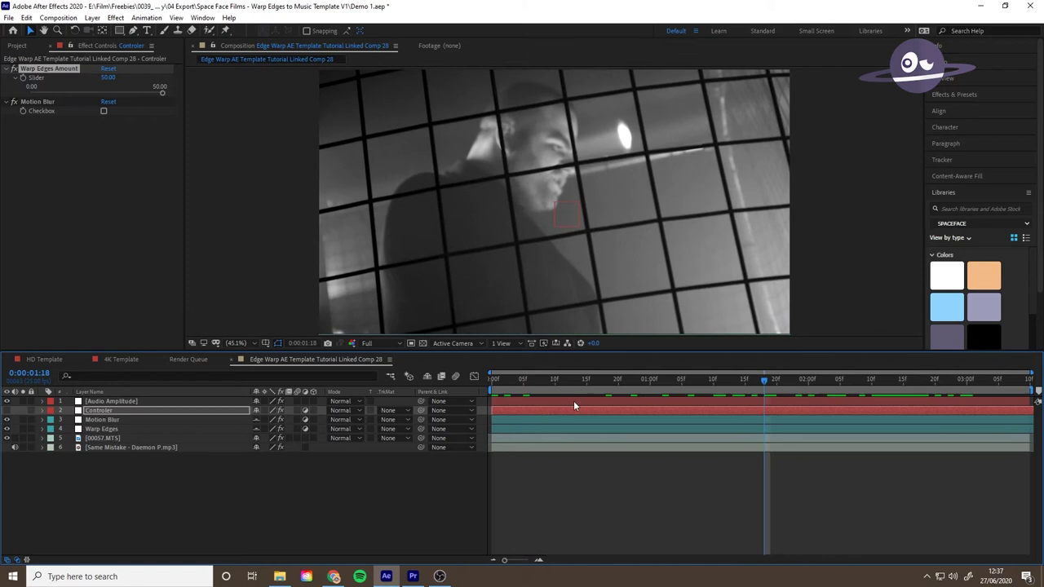
{"action": "left_click", "coordinate": [368, 343]}
{"action": "left_click", "coordinate": [386, 395]}
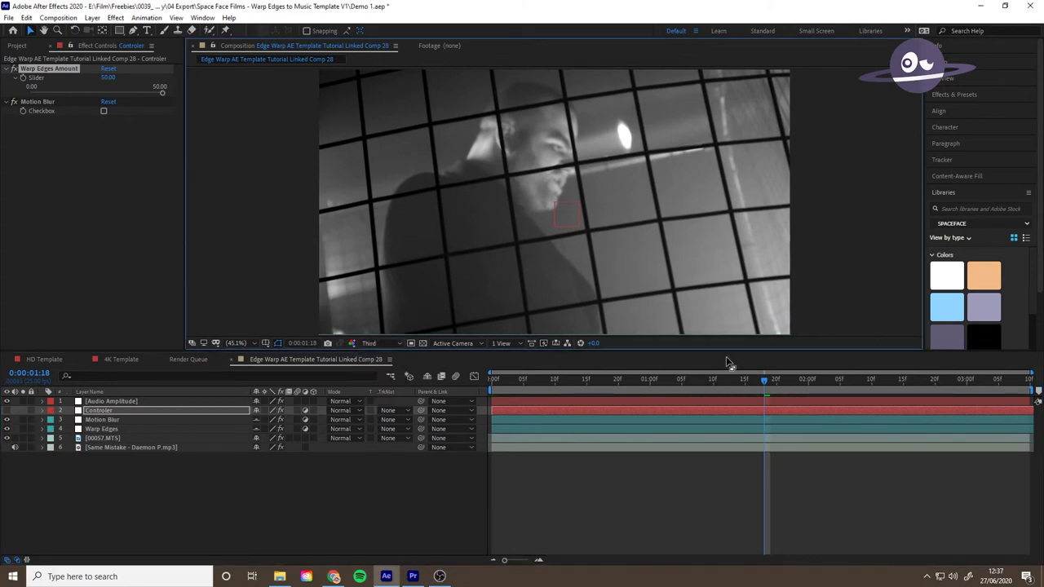
{"action": "left_click_drag", "start_coordinate": [763, 378], "coordinate": [807, 380]}
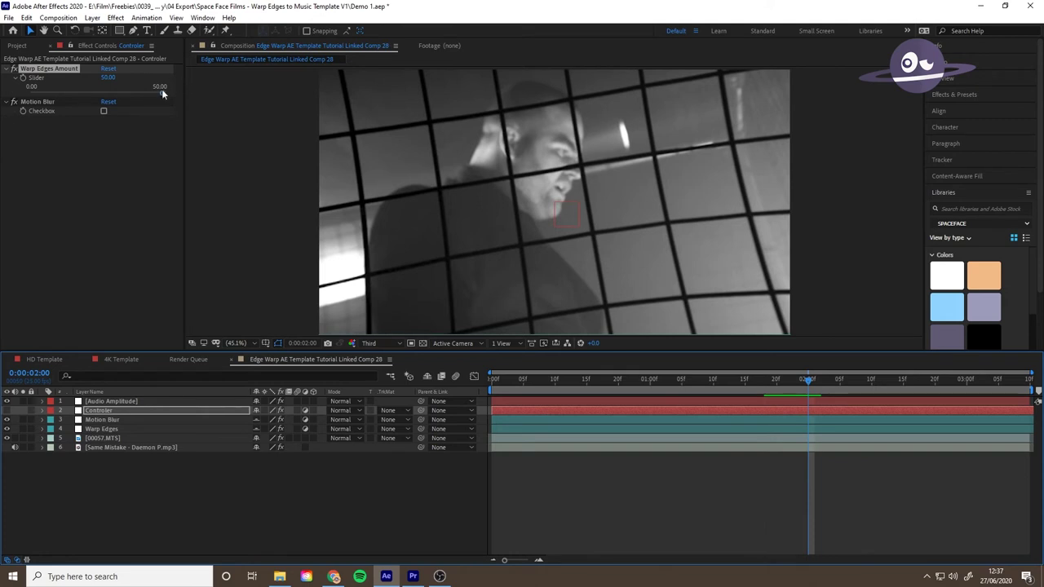
{"action": "left_click_drag", "start_coordinate": [162, 92], "coordinate": [179, 106]}
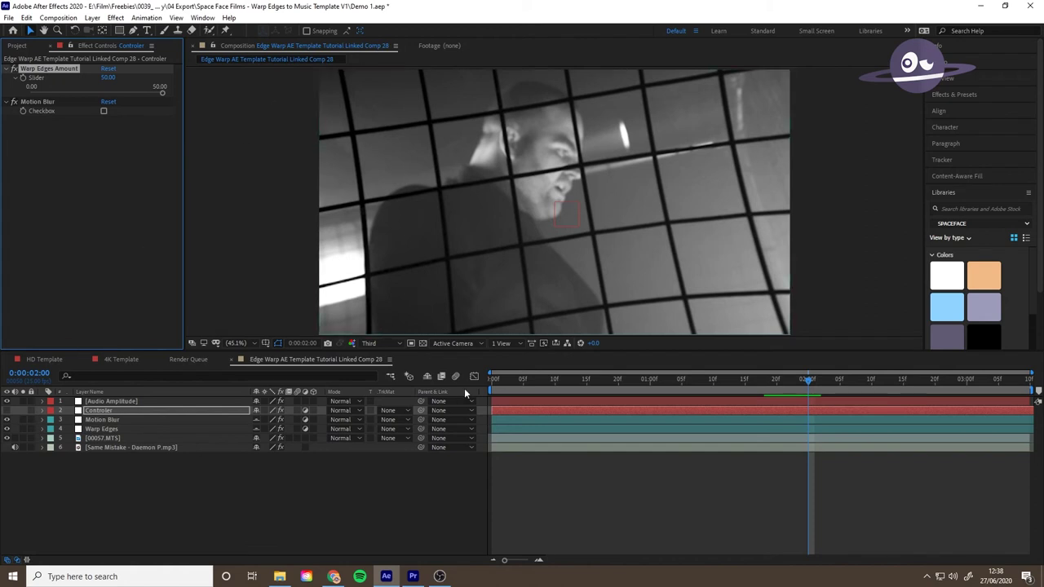
- Enable the Controler's Motion Blur checkbox and save Demo 1.aep
{"action": "left_click", "coordinate": [103, 111]}
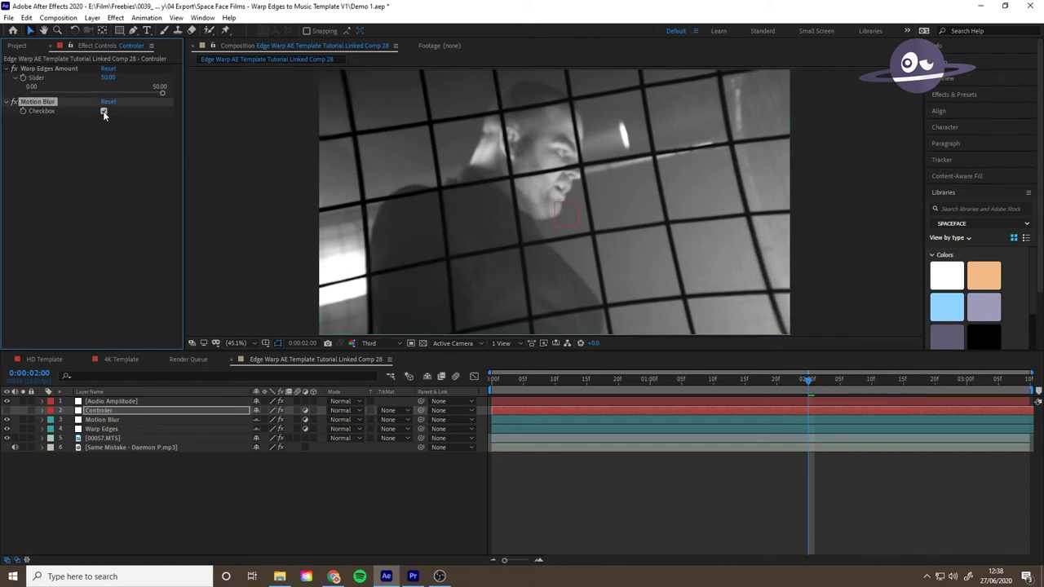
{"action": "left_click", "coordinate": [104, 111]}
{"action": "left_click", "coordinate": [104, 112]}
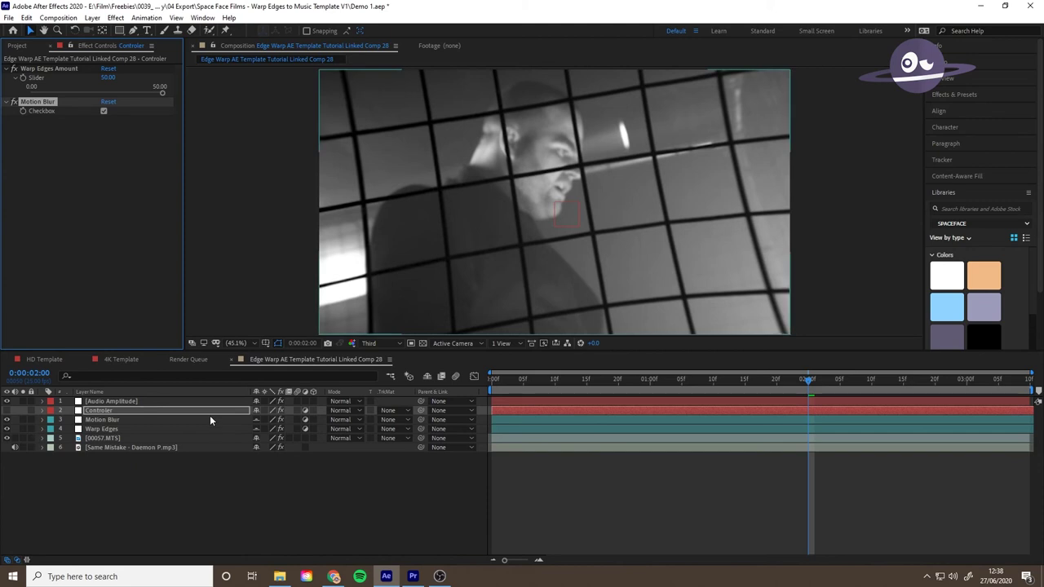
{"action": "left_click", "coordinate": [186, 494]}
{"action": "key", "text": "ctrl+s"}
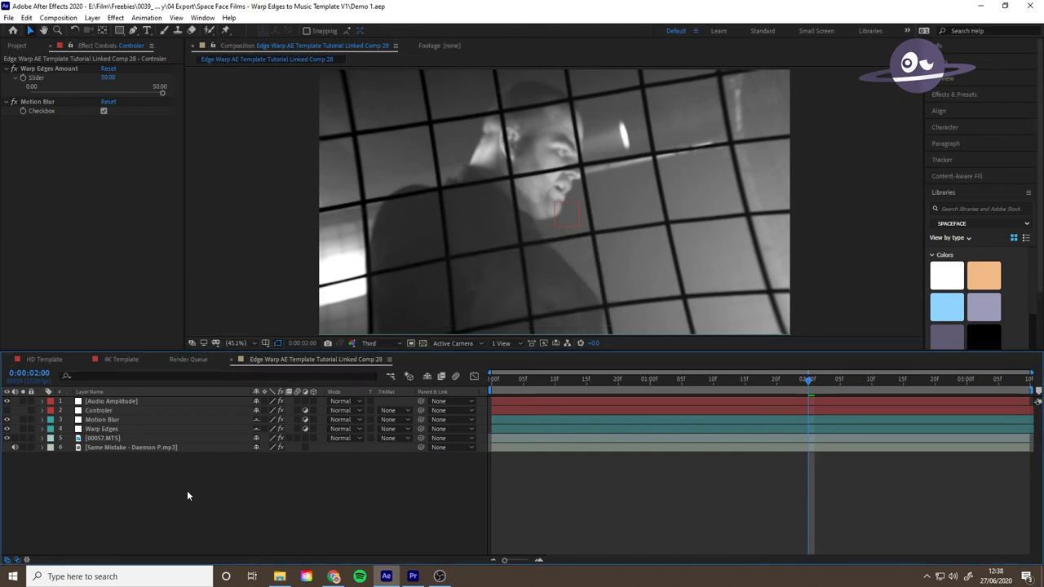
- Render Cut 4 with Sequence > Render In to Out and review the warped clip
{"action": "left_click", "coordinate": [412, 577]}
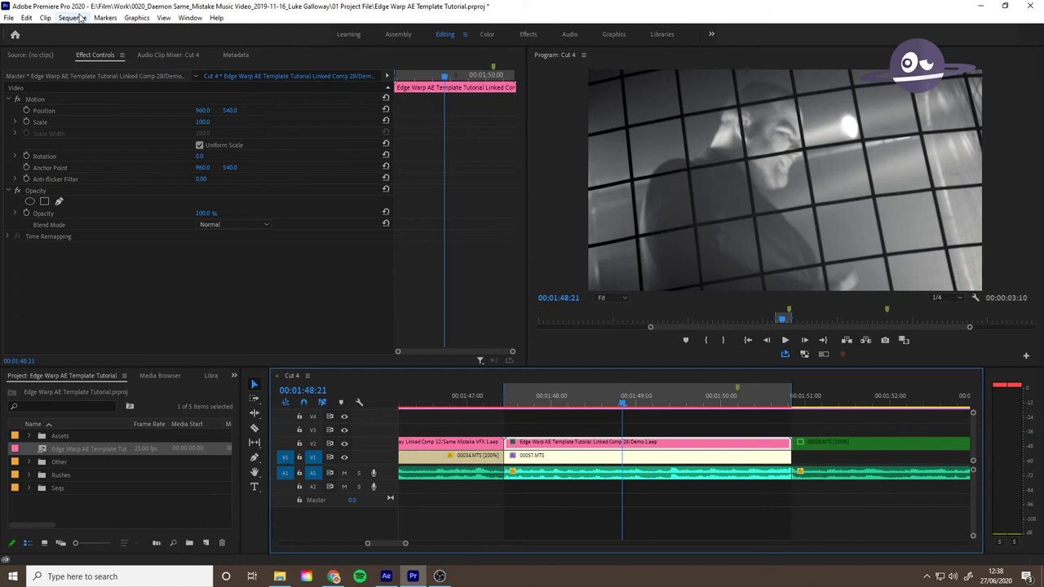
{"action": "left_click", "coordinate": [72, 18]}
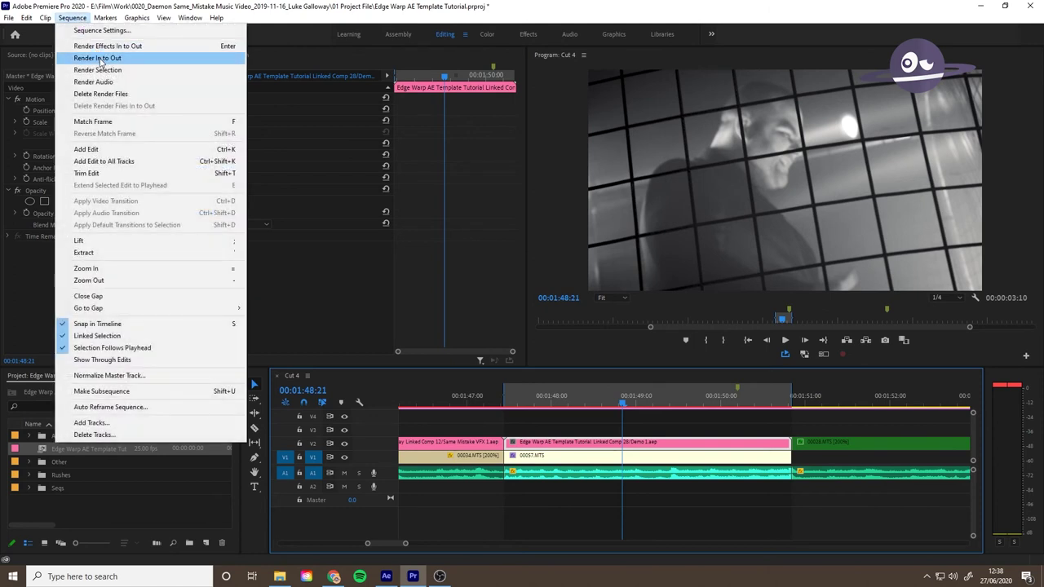
{"action": "left_click", "coordinate": [101, 59]}
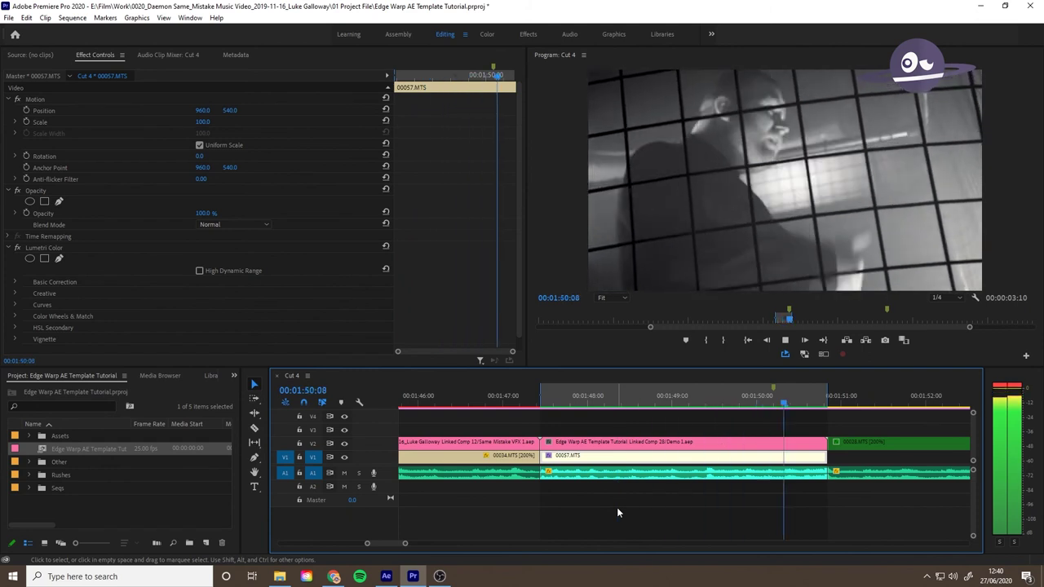
{"action": "key", "text": "space"}
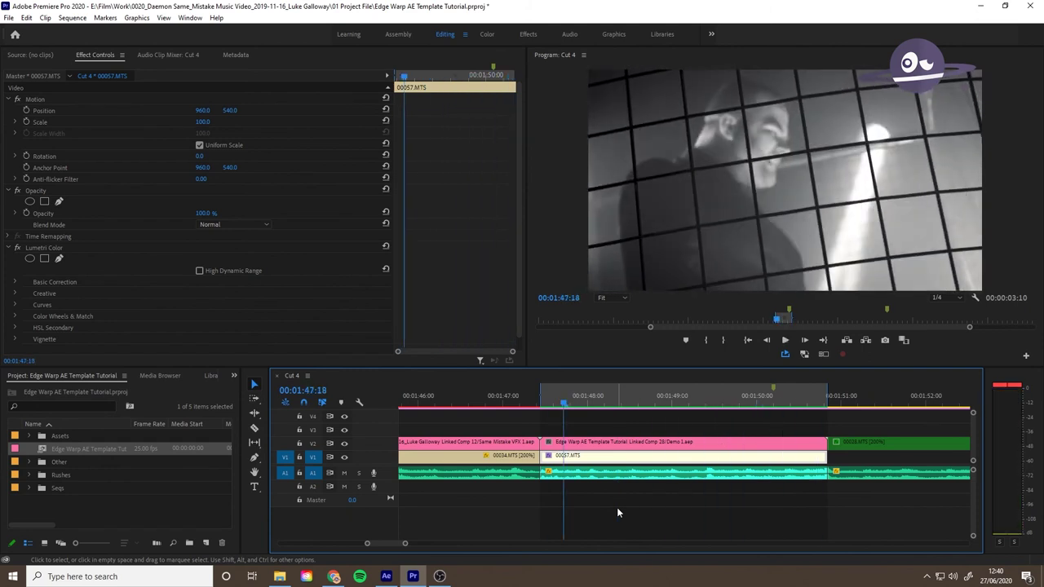
{"action": "left_click_drag", "start_coordinate": [690, 401], "coordinate": [729, 402]}
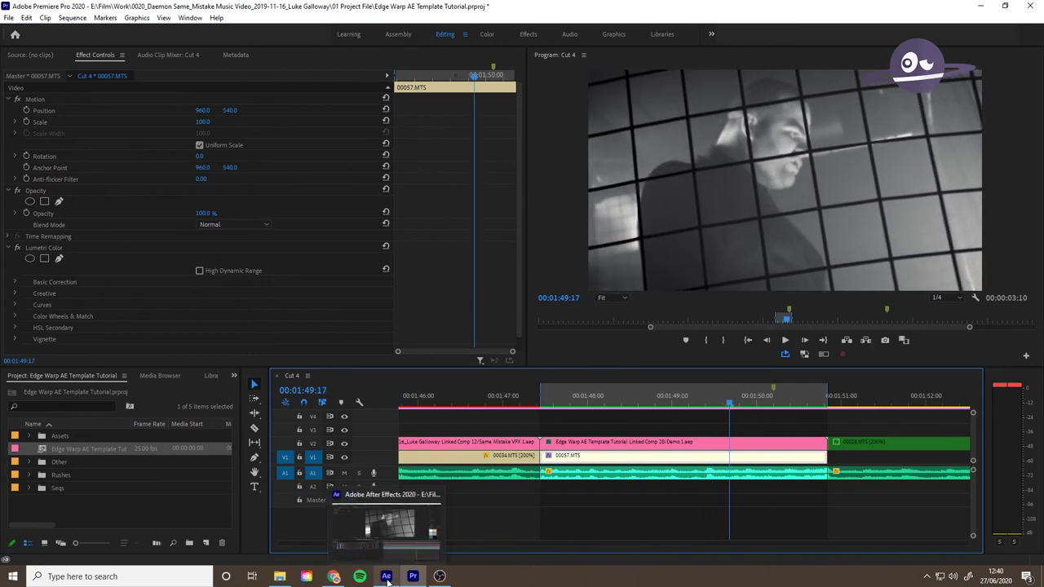
- Drag the Controler's Warp Edges Amount from 50 down to 27.98 and deselect the layer
{"action": "left_click", "coordinate": [386, 576]}
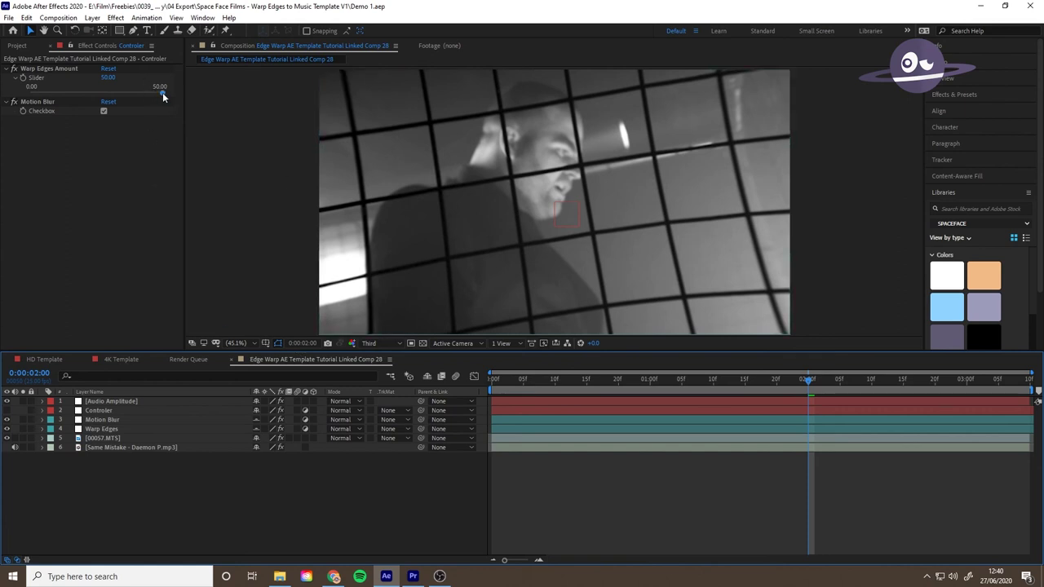
{"action": "left_click_drag", "start_coordinate": [163, 96], "coordinate": [104, 96]}
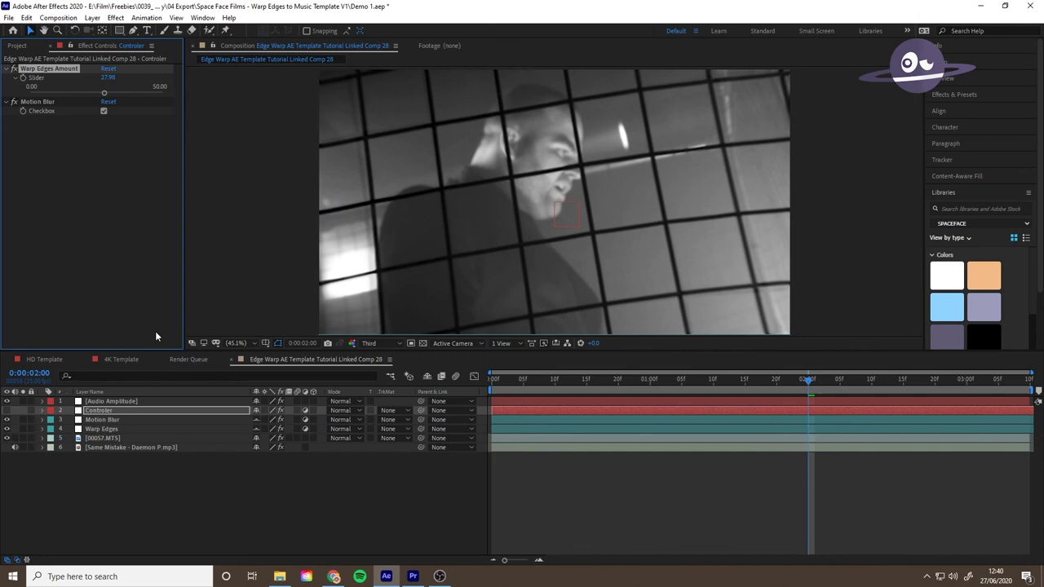
{"action": "left_click", "coordinate": [412, 576]}
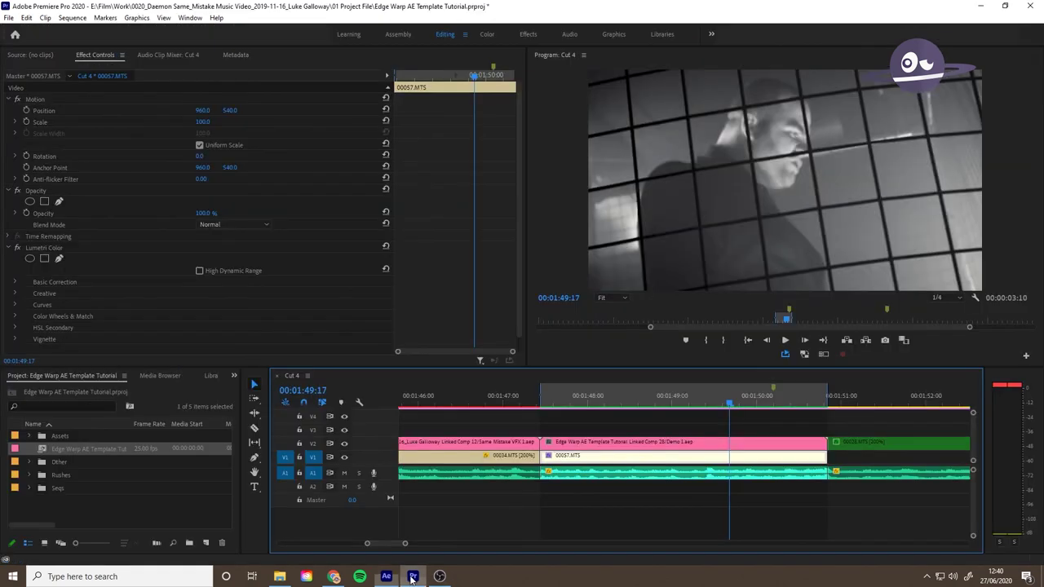
{"action": "left_click", "coordinate": [392, 578]}
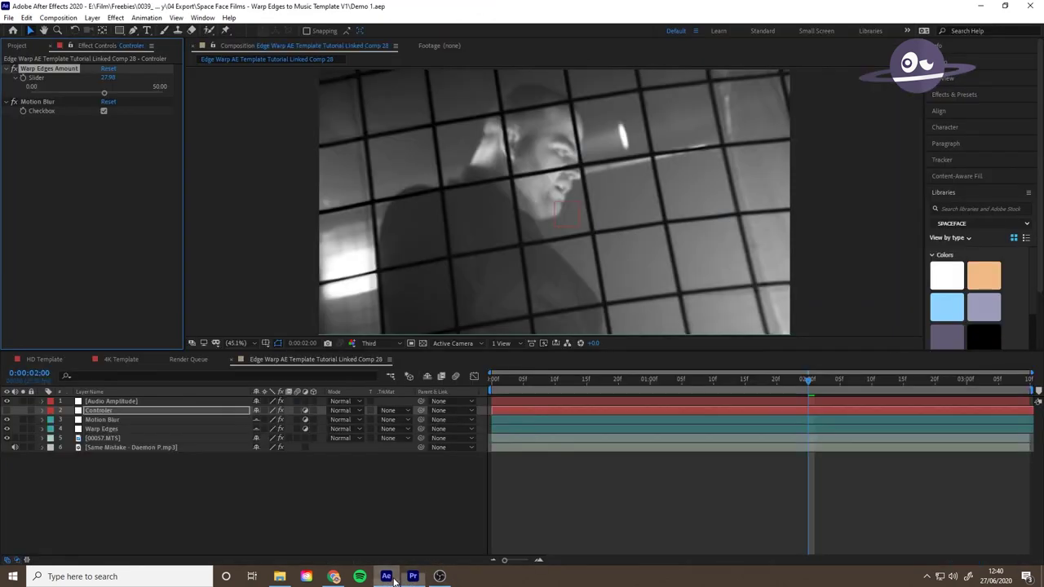
{"action": "left_click", "coordinate": [185, 499]}
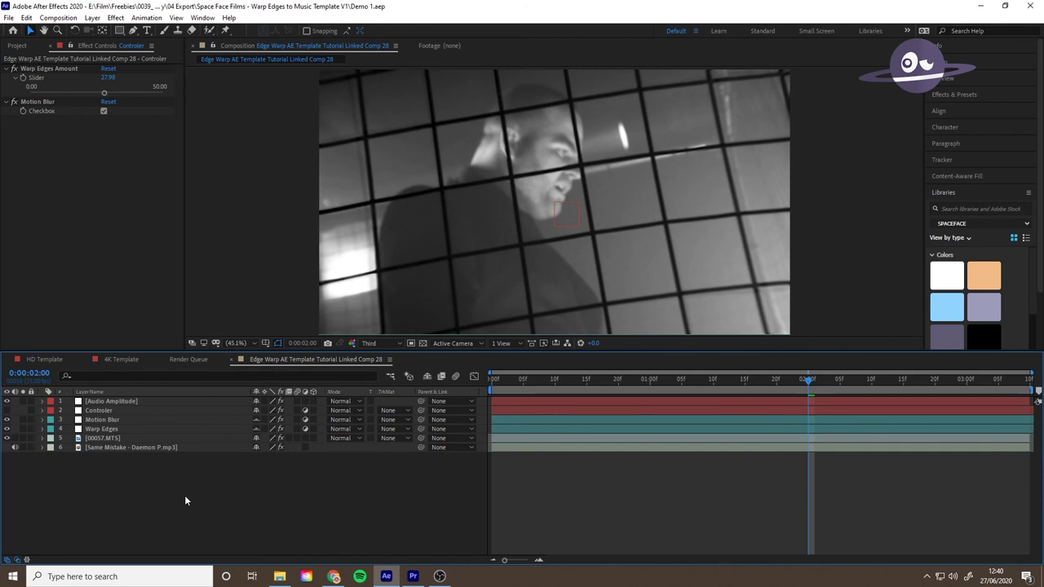